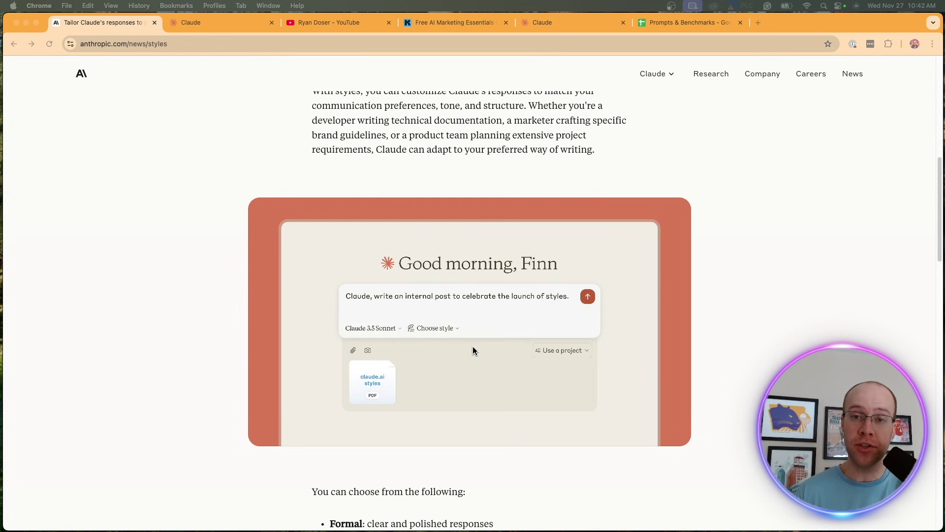
Step: Browse the Free AI Marketing Essentials guide page, then return to the Anthropic styles article
{"action": "key", "text": "super+3"}
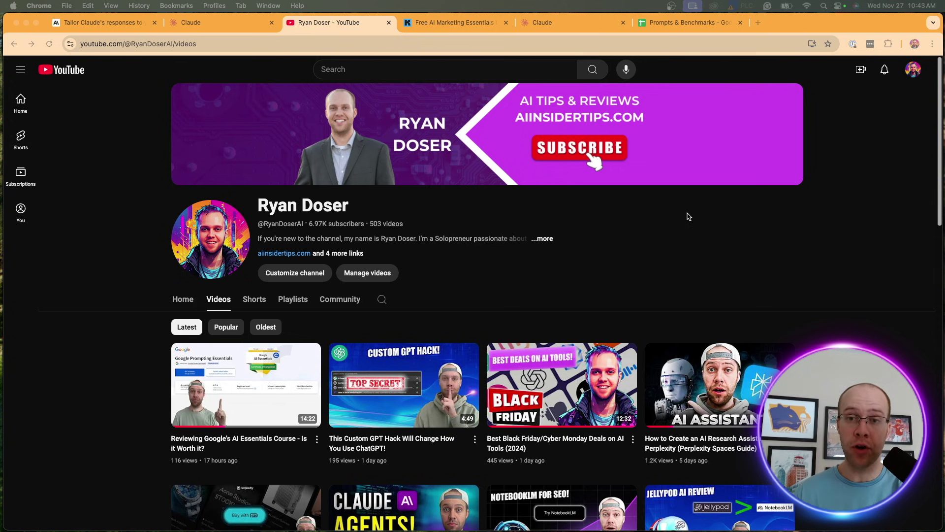
{"action": "scroll", "coordinate": [727, 214], "scroll_direction": "down", "scroll_amount": 6}
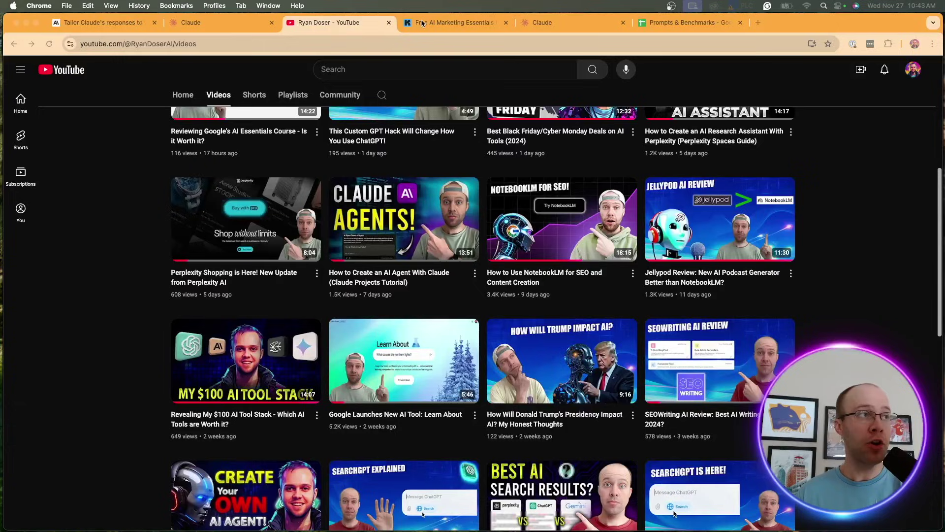
{"action": "left_click", "coordinate": [458, 22]}
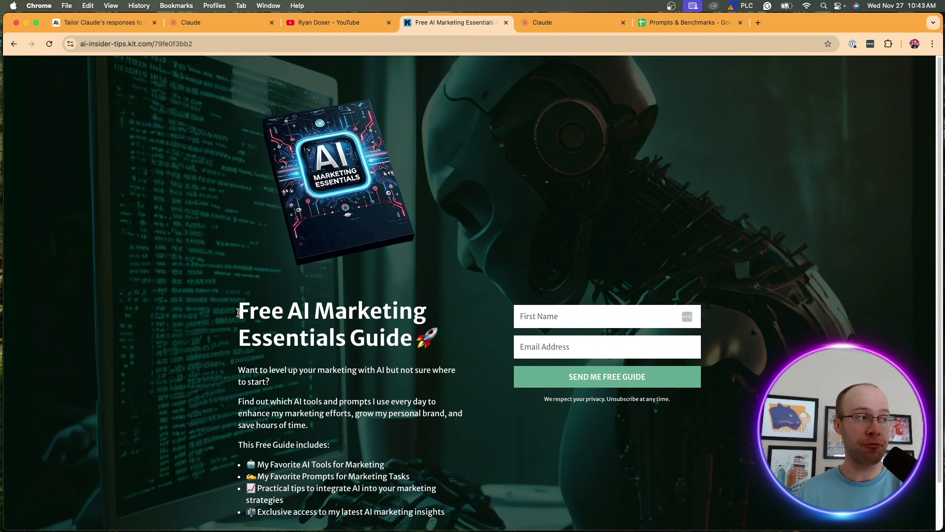
{"action": "left_click_drag", "start_coordinate": [238, 315], "coordinate": [412, 333]}
{"action": "left_click", "coordinate": [169, 296]}
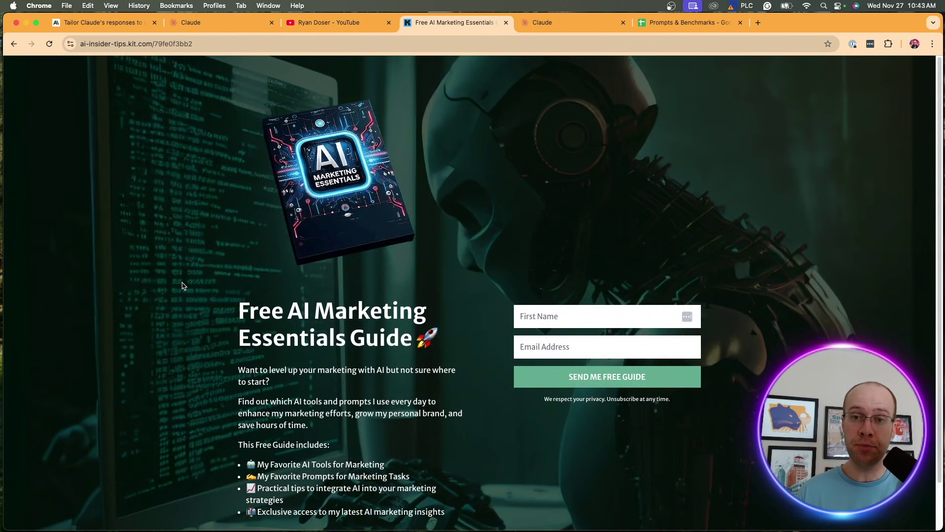
{"action": "left_click", "coordinate": [126, 22]}
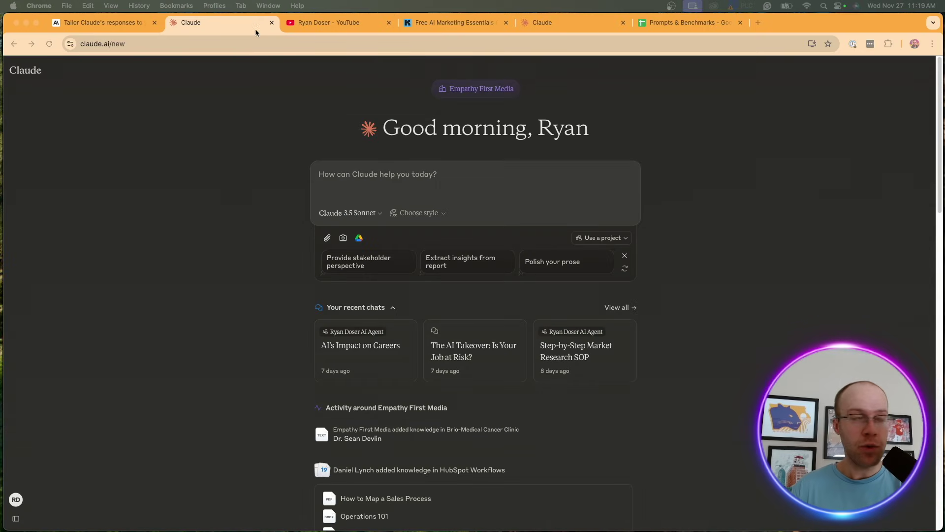
Step: Start a new Claude chat and open the Choose style dropdown of writing styles
{"action": "left_click", "coordinate": [133, 44]}
{"action": "left_click", "coordinate": [165, 147]}
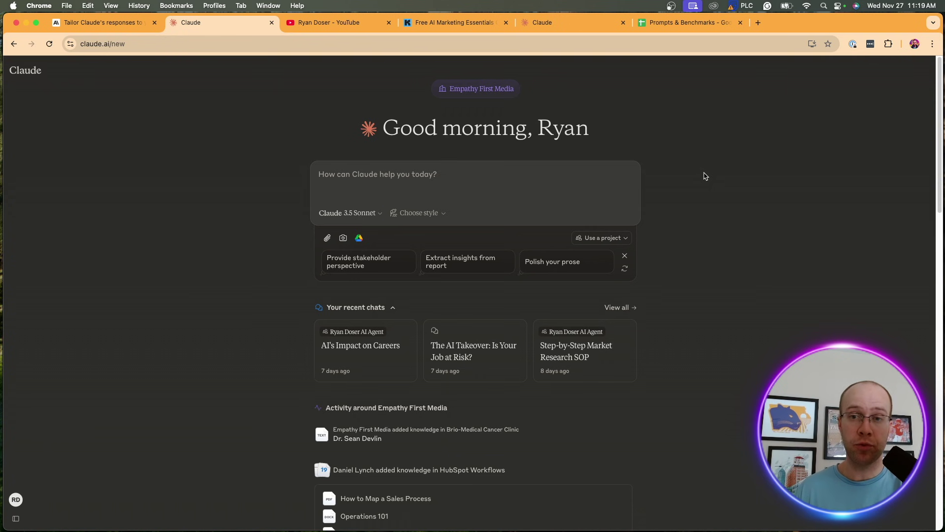
{"action": "left_click", "coordinate": [426, 218]}
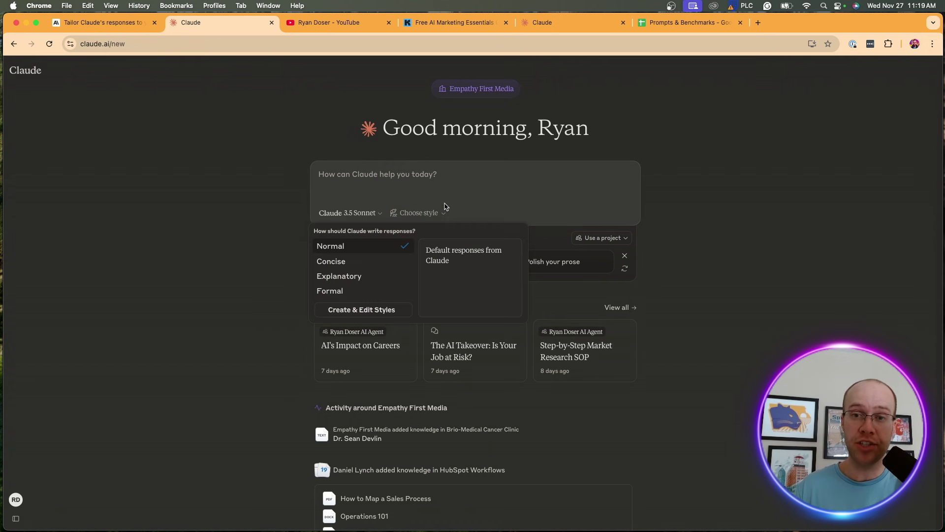
{"action": "left_click", "coordinate": [711, 222]}
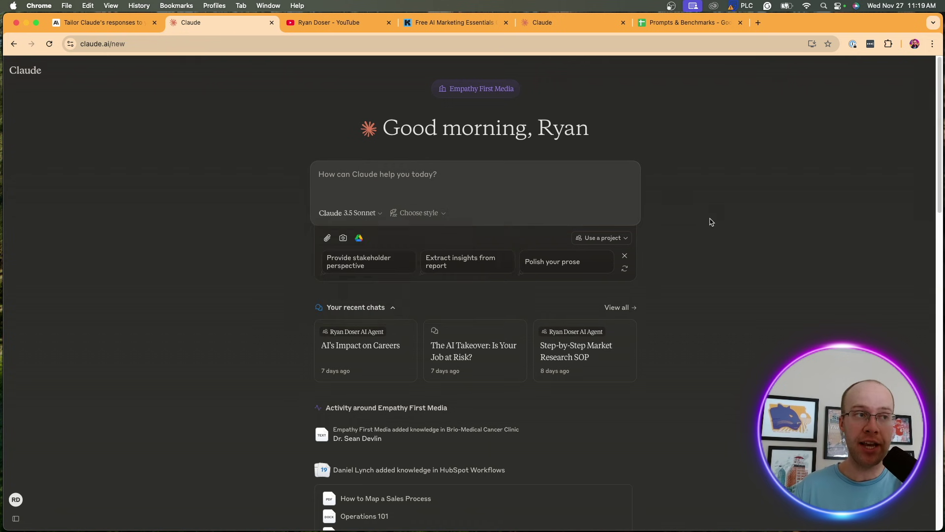
{"action": "left_click", "coordinate": [425, 217]}
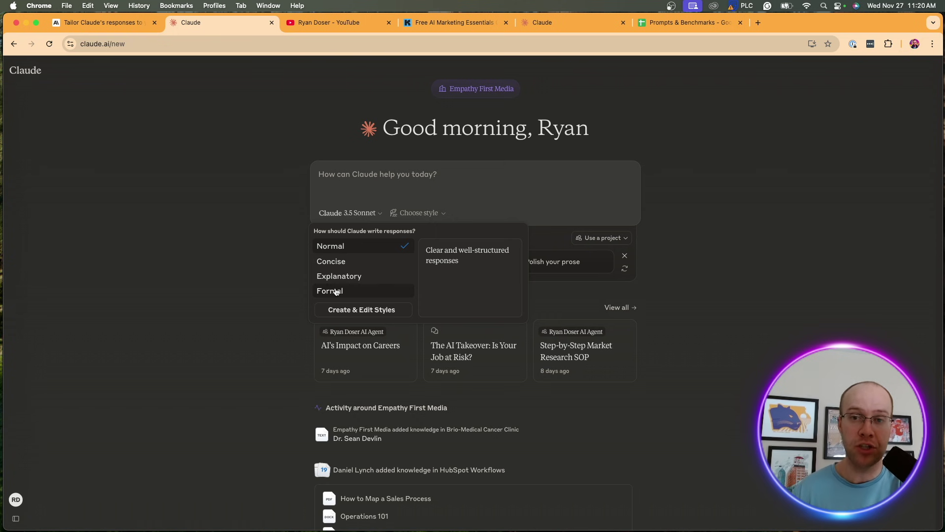
Step: Start a custom style from Create & Edit Styles and cancel the Paste text content option
{"action": "left_click", "coordinate": [356, 311]}
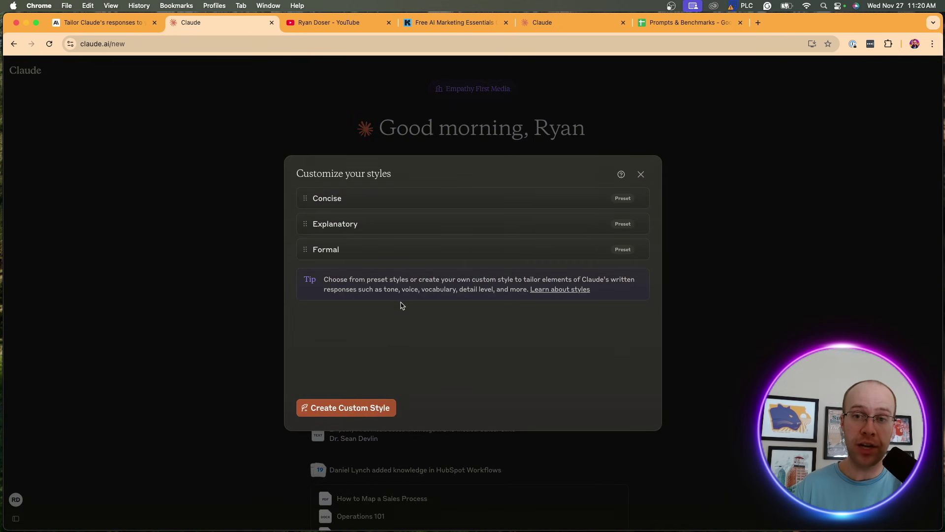
{"action": "left_click", "coordinate": [357, 413]}
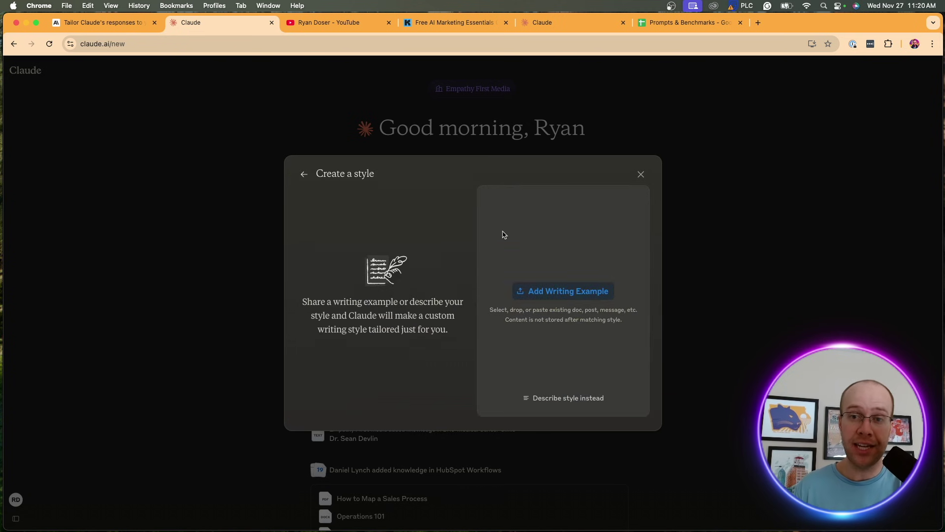
{"action": "left_click", "coordinate": [575, 291]}
{"action": "left_click", "coordinate": [567, 327]}
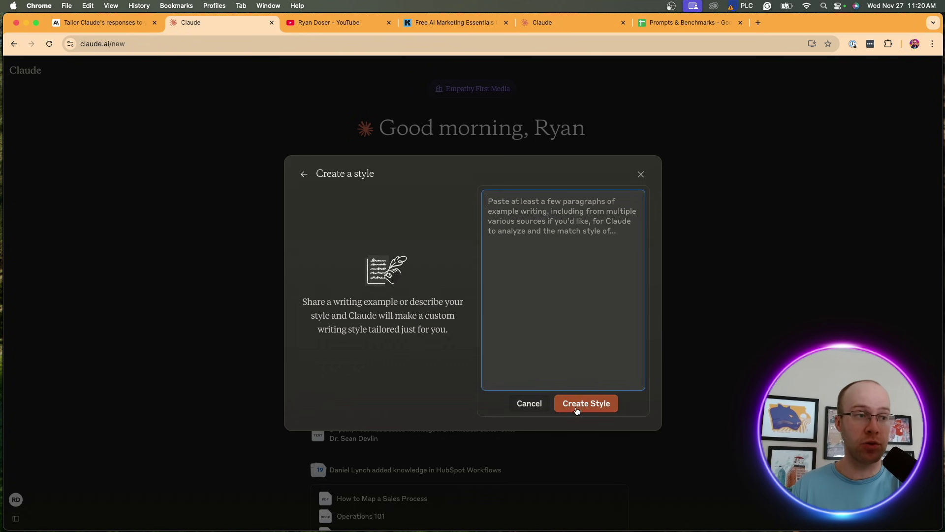
{"action": "left_click", "coordinate": [529, 403]}
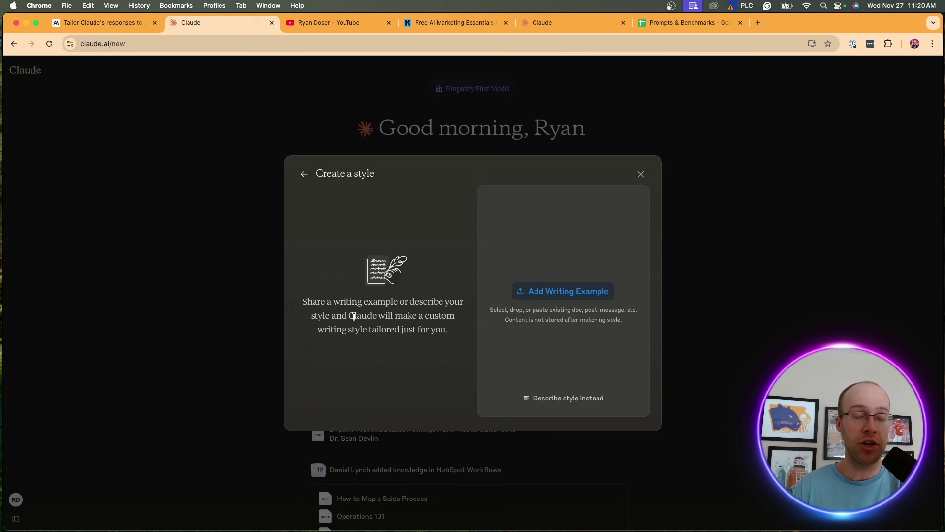
Step: Set the style objective: 'I want to teach AI and ChatGPT but make it understandable to the average person'
{"action": "left_click", "coordinate": [574, 400]}
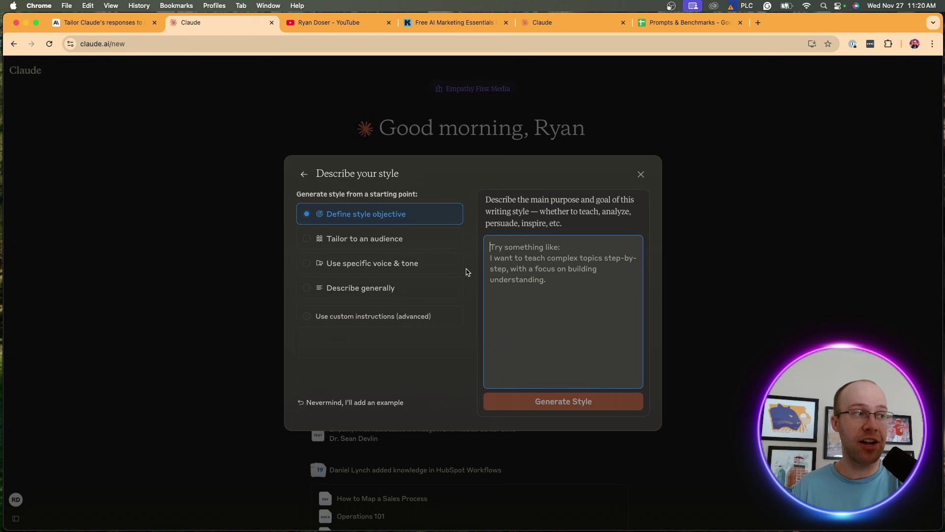
{"action": "left_click", "coordinate": [372, 239]}
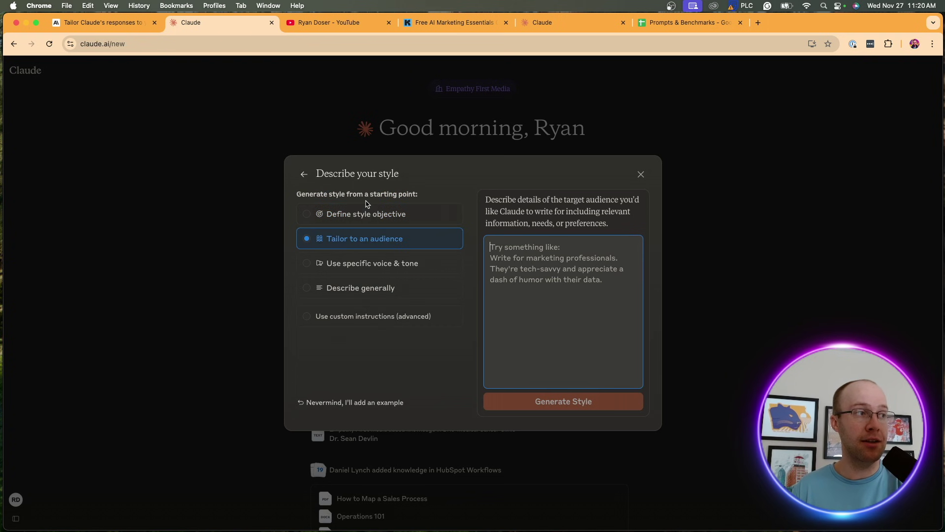
{"action": "left_click", "coordinate": [367, 268]}
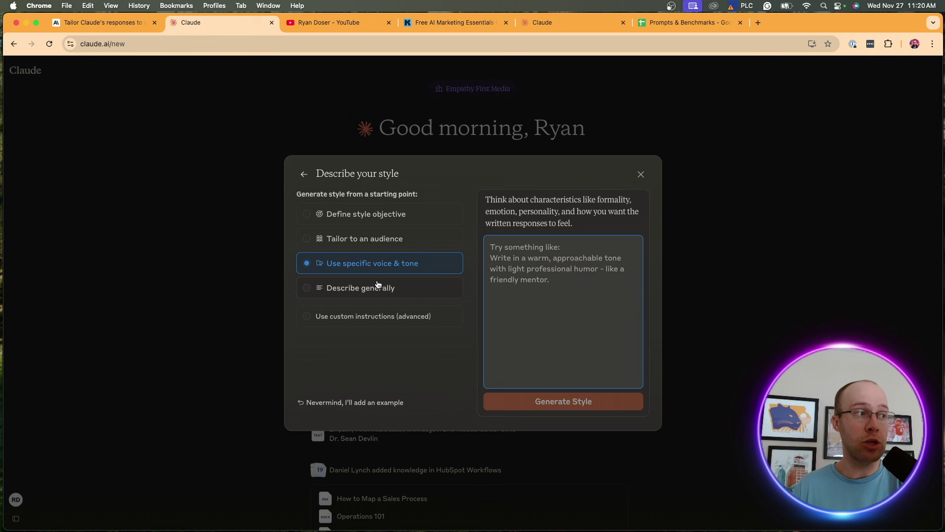
{"action": "left_click", "coordinate": [385, 293]}
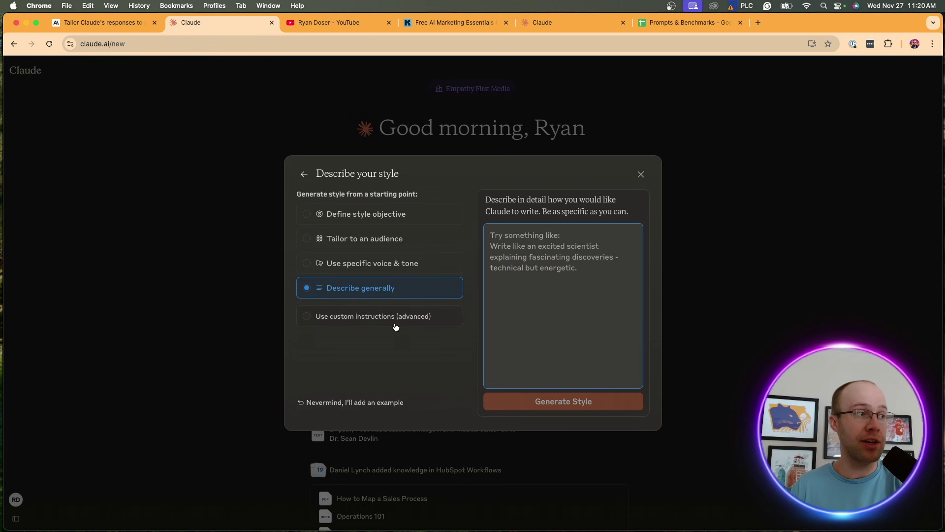
{"action": "left_click", "coordinate": [371, 222]}
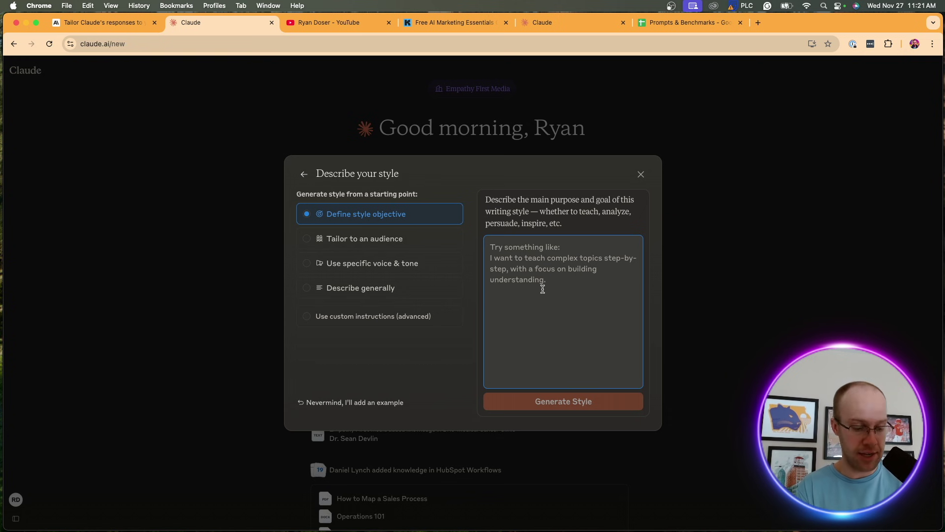
{"action": "type", "text": "I want to te"}
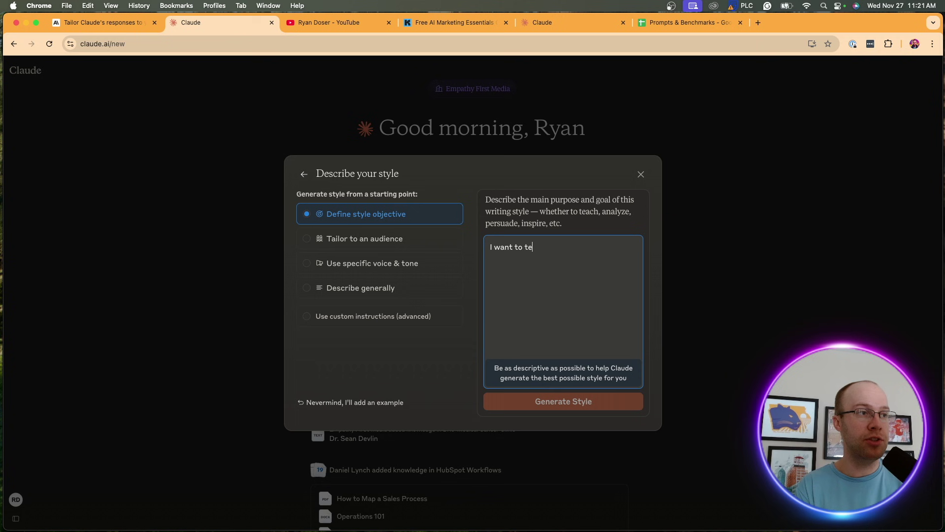
{"action": "type", "text": "ach A"}
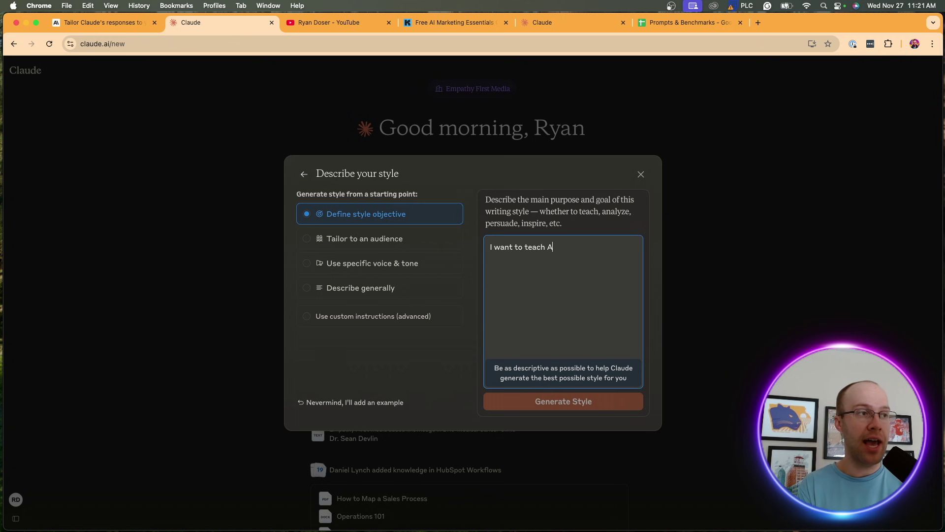
{"action": "type", "text": "I and ChatGPT "}
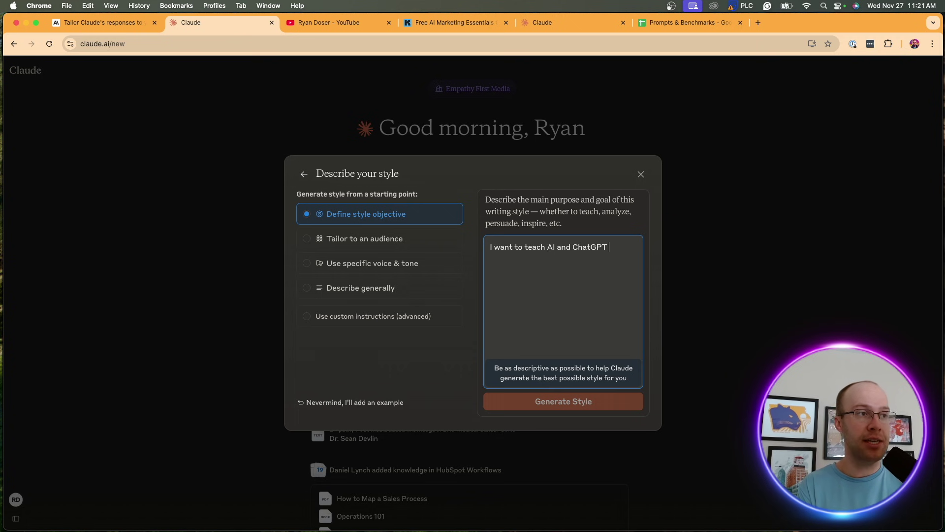
{"action": "type", "text": "but make it understa"}
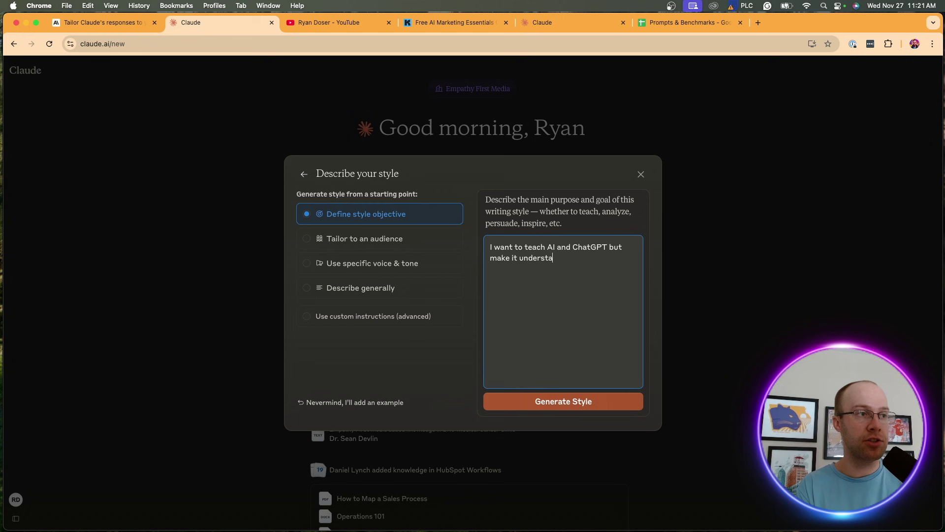
{"action": "type", "text": "ndable to the average person."}
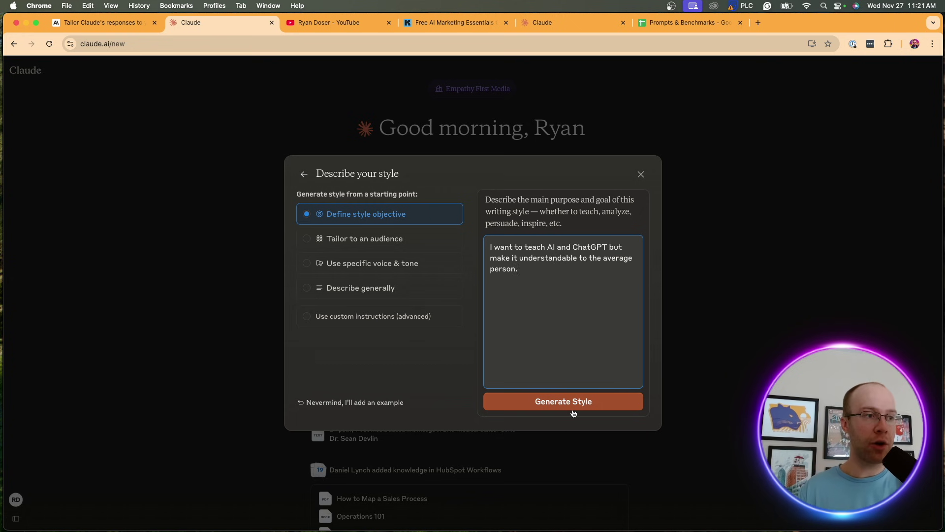
Step: Generate the Tech Translator style and review its summary text
{"action": "left_click", "coordinate": [571, 401]}
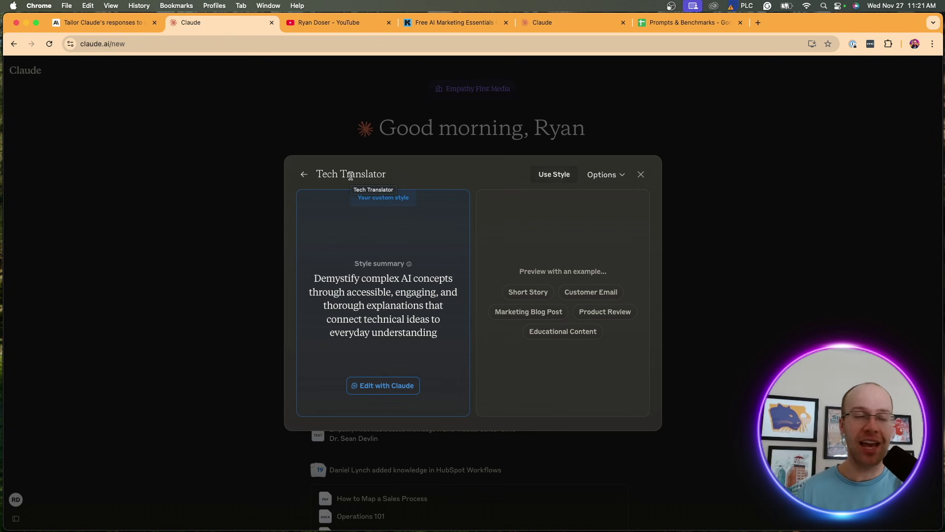
{"action": "left_click_drag", "start_coordinate": [336, 278], "coordinate": [382, 332]}
{"action": "left_click", "coordinate": [393, 327]}
{"action": "left_click", "coordinate": [382, 333]}
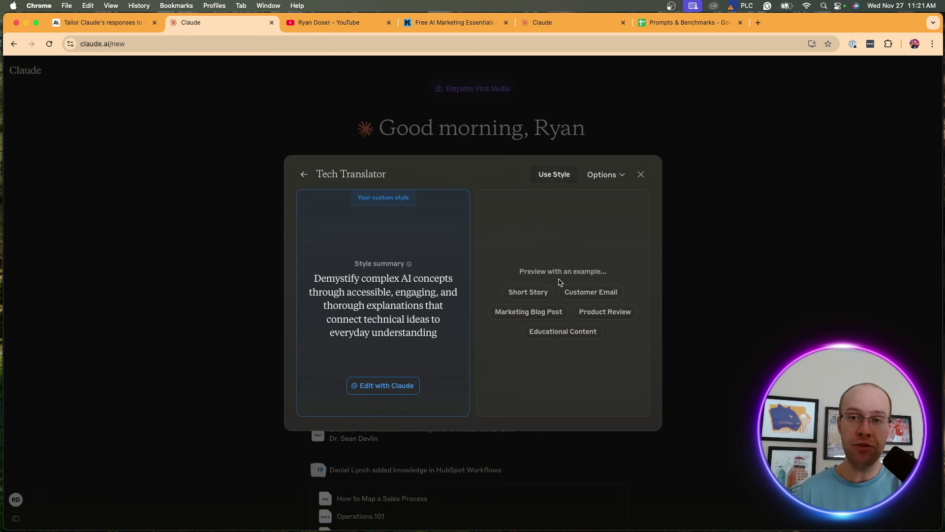
Step: Check the style's Options and preview the Customer Email, Product Review and Marketing Blog Post examples
{"action": "left_click", "coordinate": [601, 297]}
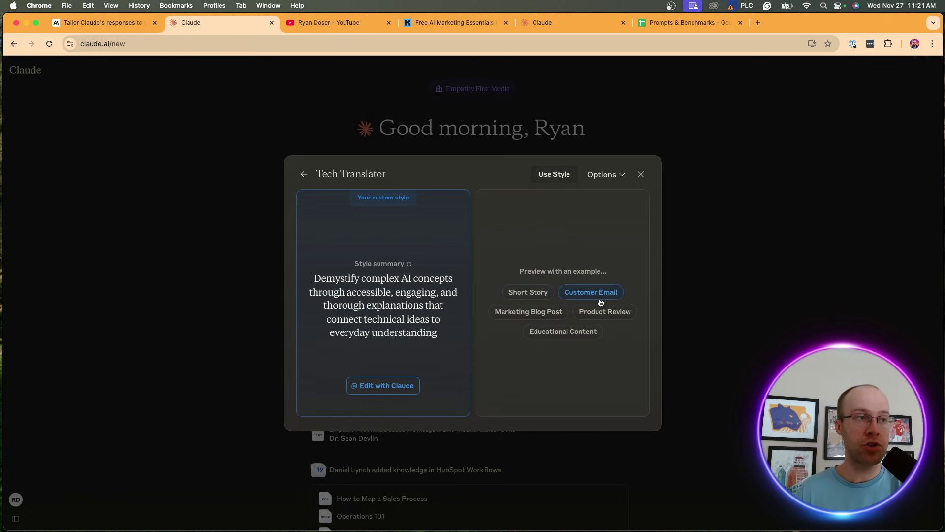
{"action": "left_click", "coordinate": [601, 175]}
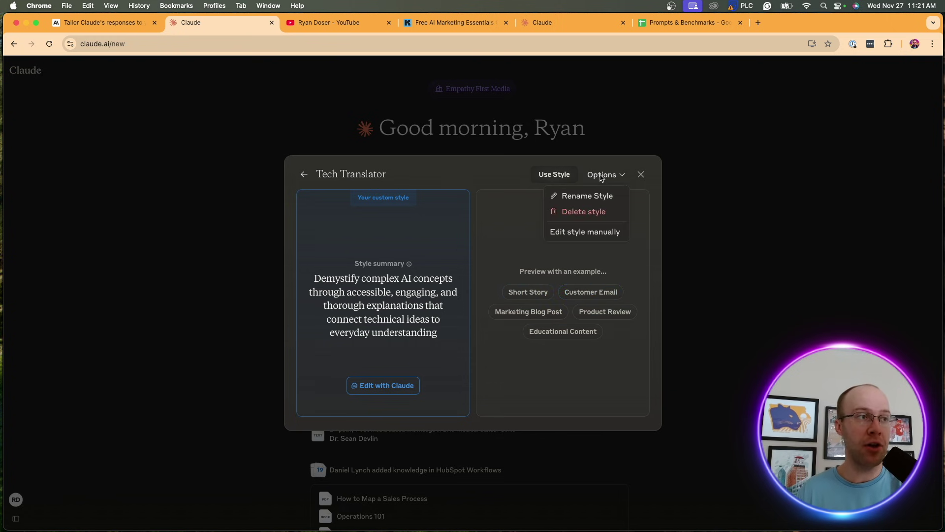
{"action": "left_click", "coordinate": [646, 254]}
{"action": "left_click", "coordinate": [605, 312]}
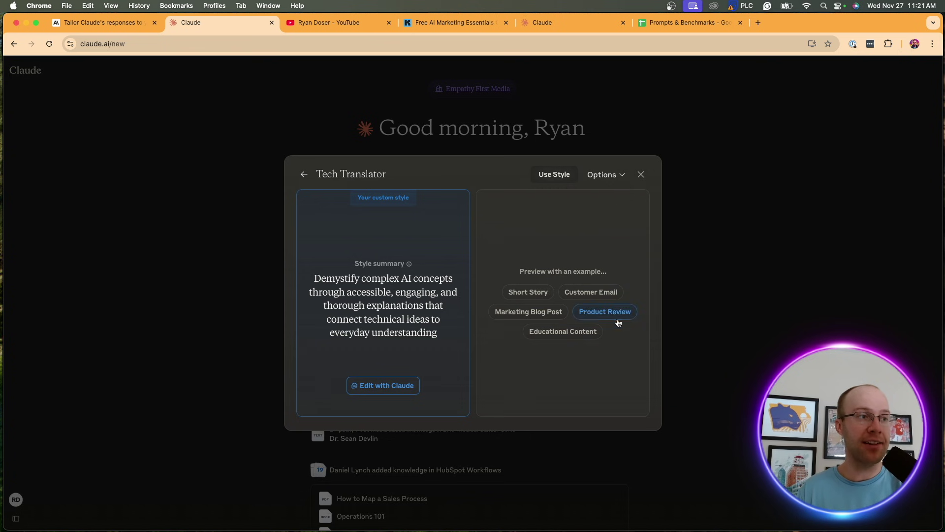
{"action": "left_click", "coordinate": [527, 312]}
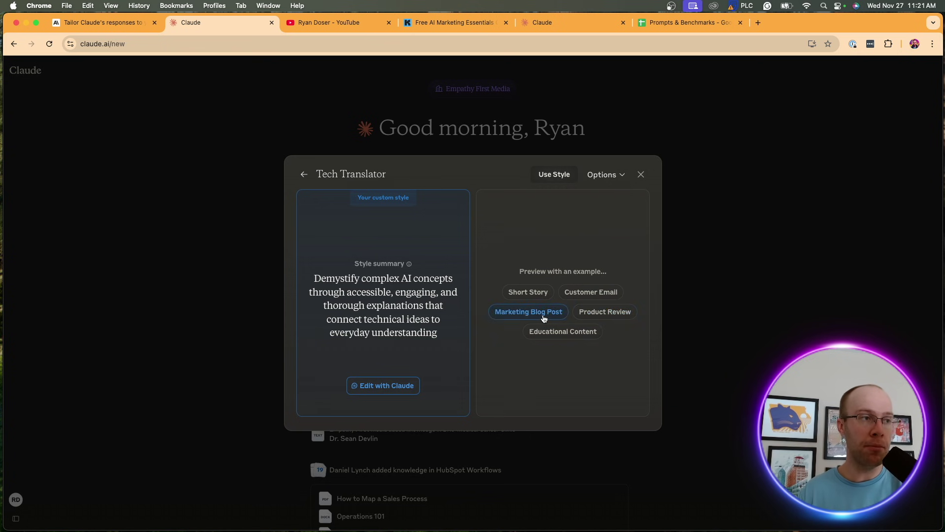
{"action": "left_click", "coordinate": [544, 317]}
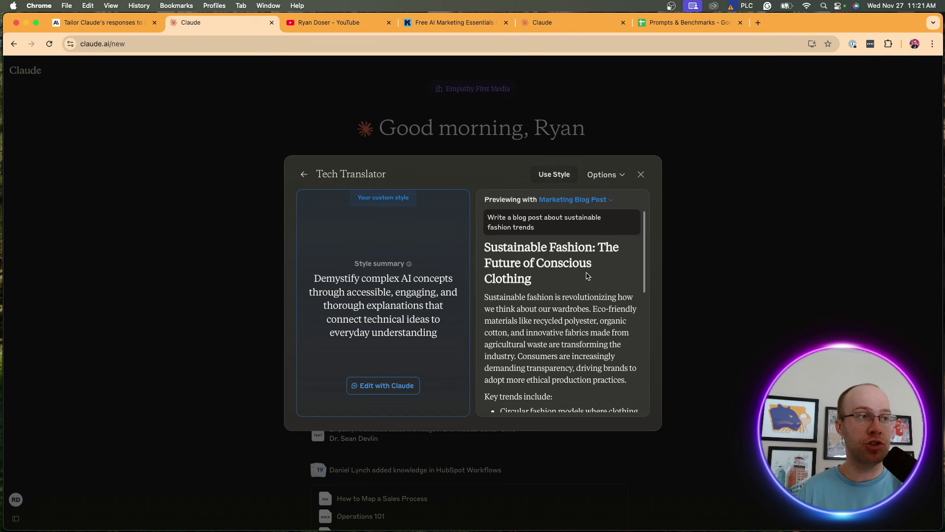
{"action": "left_click_drag", "start_coordinate": [529, 228], "coordinate": [490, 217]}
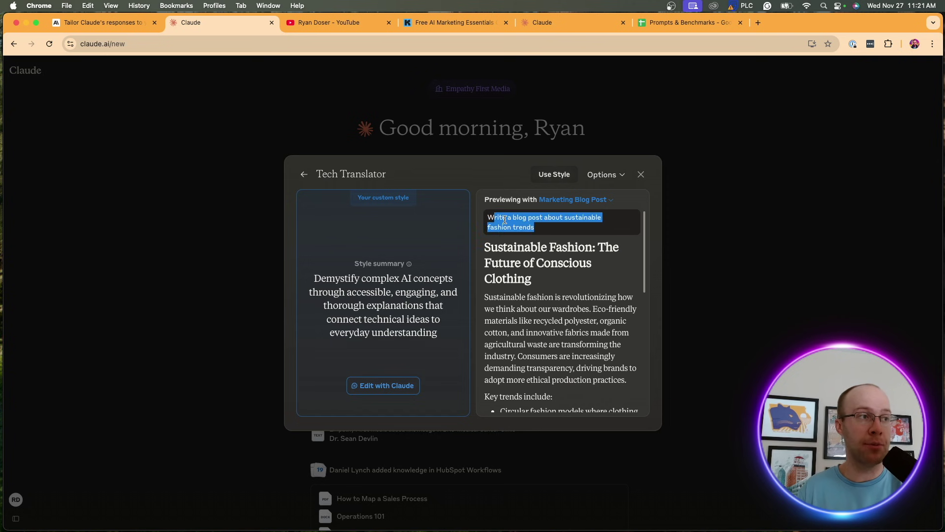
{"action": "left_click", "coordinate": [504, 220]}
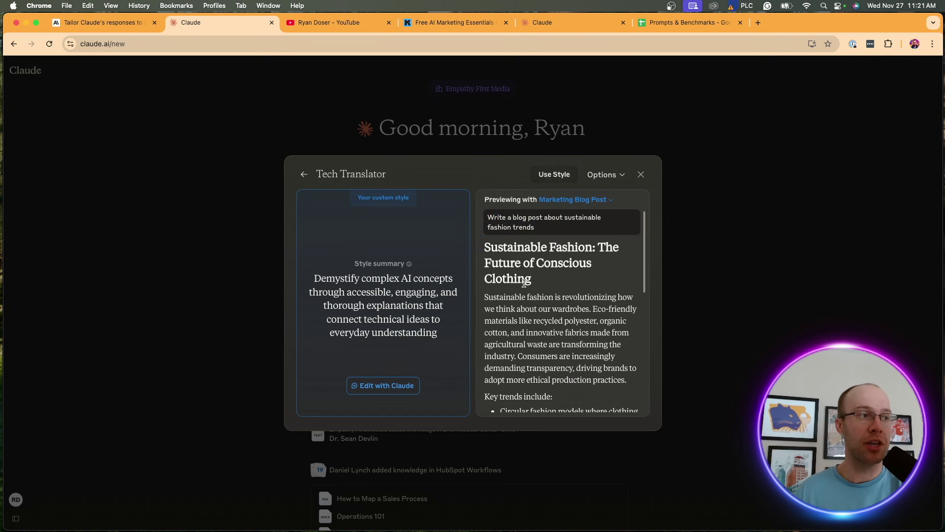
{"action": "scroll", "coordinate": [547, 296], "scroll_direction": "down", "scroll_amount": 10}
{"action": "scroll", "coordinate": [548, 298], "scroll_direction": "down", "scroll_amount": 2}
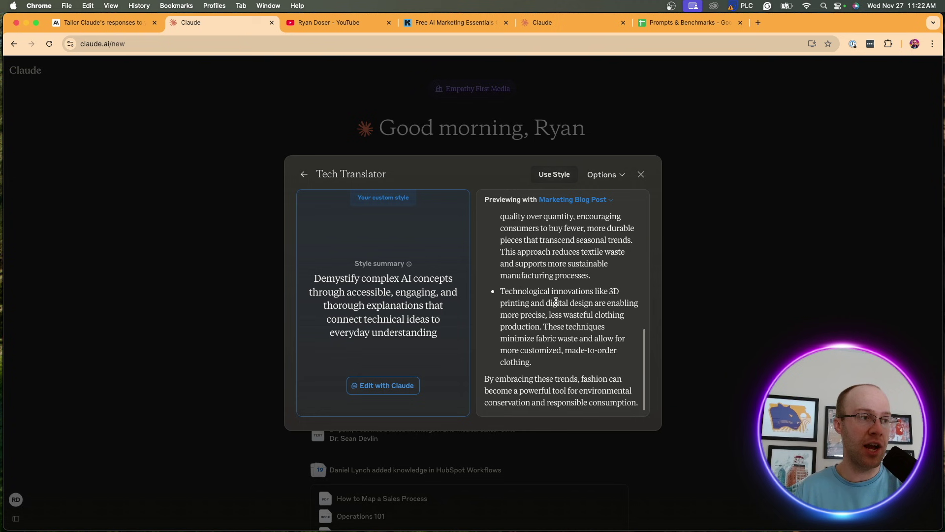
{"action": "scroll", "coordinate": [588, 322], "scroll_direction": "up", "scroll_amount": 10}
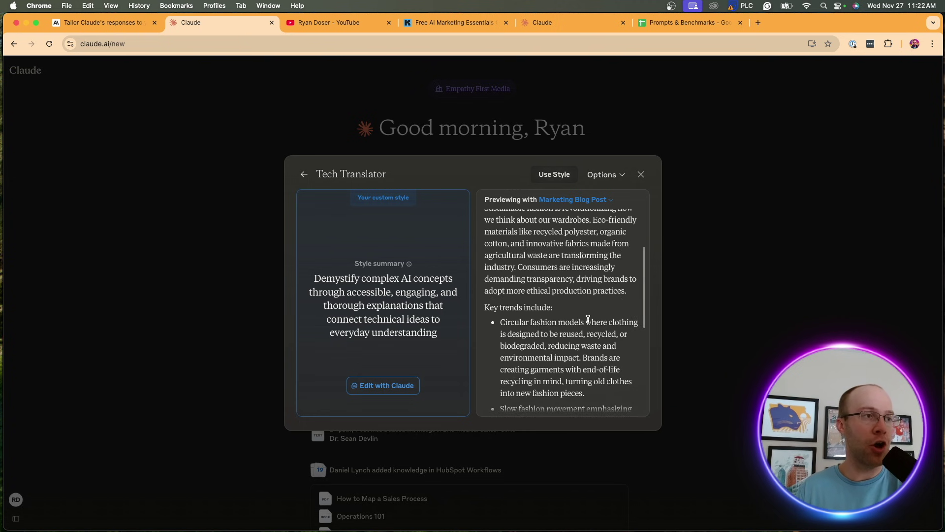
{"action": "scroll", "coordinate": [501, 266], "scroll_direction": "down", "scroll_amount": 1}
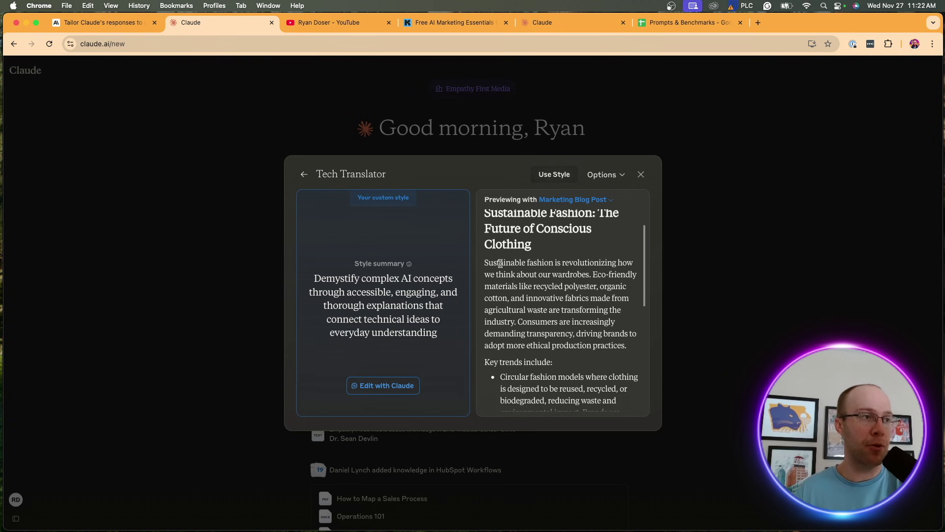
{"action": "left_click_drag", "start_coordinate": [495, 263], "coordinate": [608, 280]}
{"action": "left_click", "coordinate": [607, 280]}
{"action": "scroll", "coordinate": [620, 253], "scroll_direction": "down", "scroll_amount": 5}
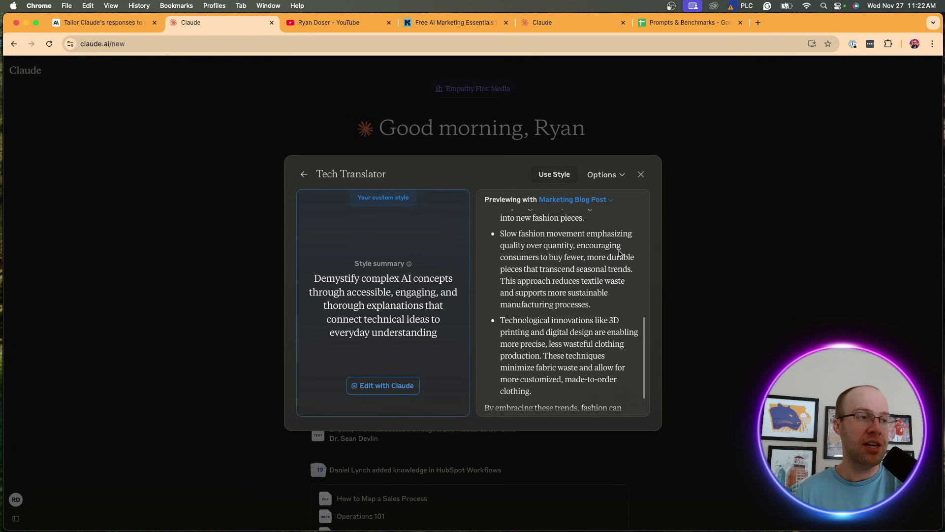
{"action": "scroll", "coordinate": [615, 252], "scroll_direction": "up", "scroll_amount": 10}
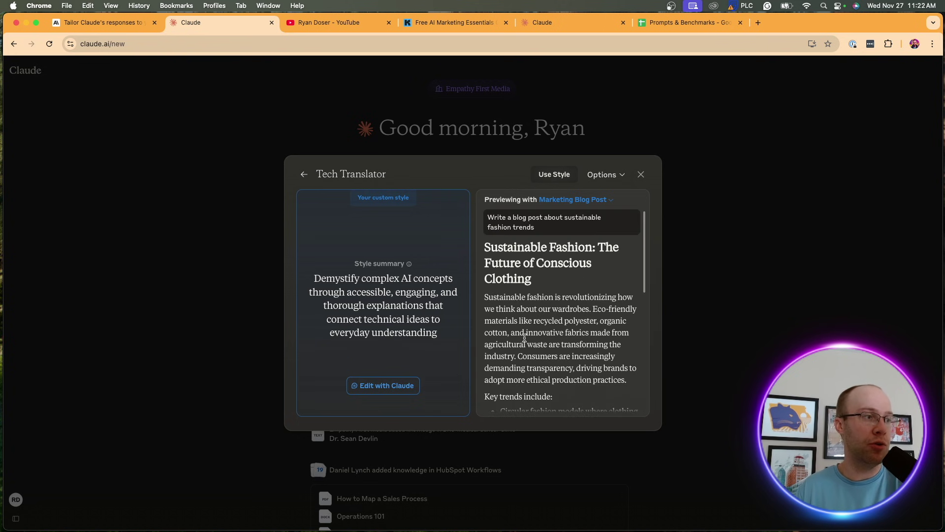
Step: Close the Tech Translator dialog, reload Claude, and confirm Tech Translator appears under Choose style
{"action": "left_click", "coordinate": [641, 174]}
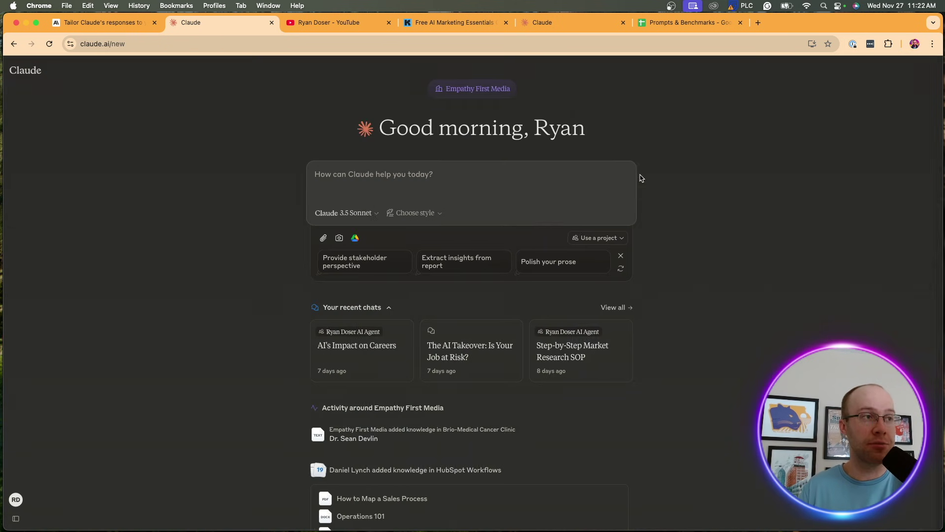
{"action": "left_click", "coordinate": [50, 44]}
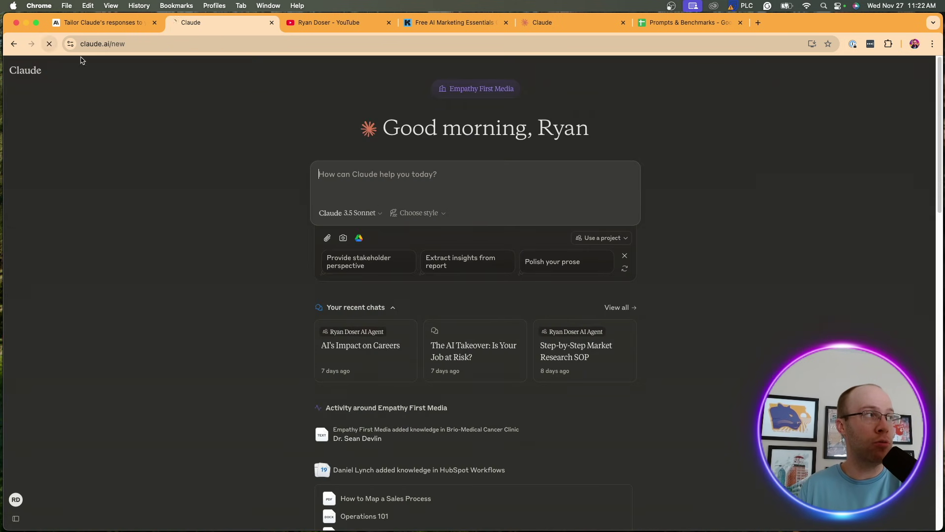
{"action": "left_click", "coordinate": [395, 215]}
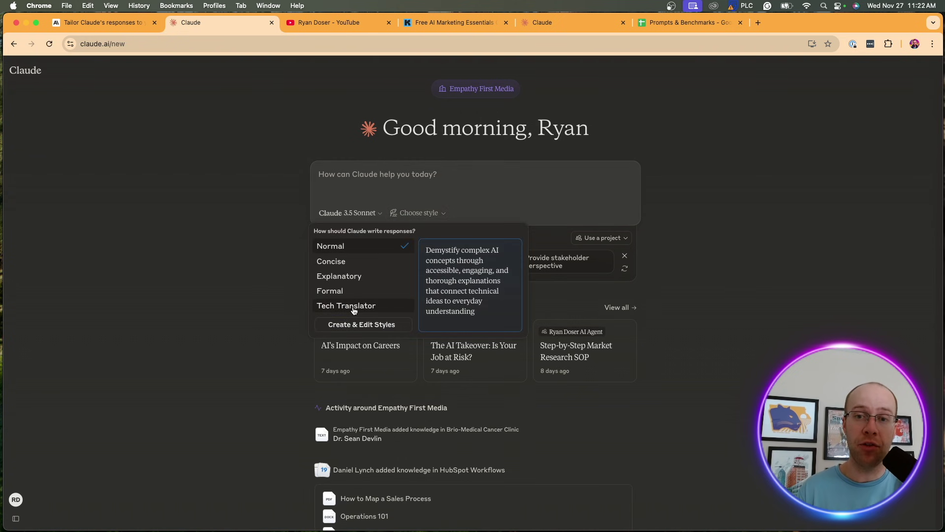
{"action": "left_click", "coordinate": [270, 306]}
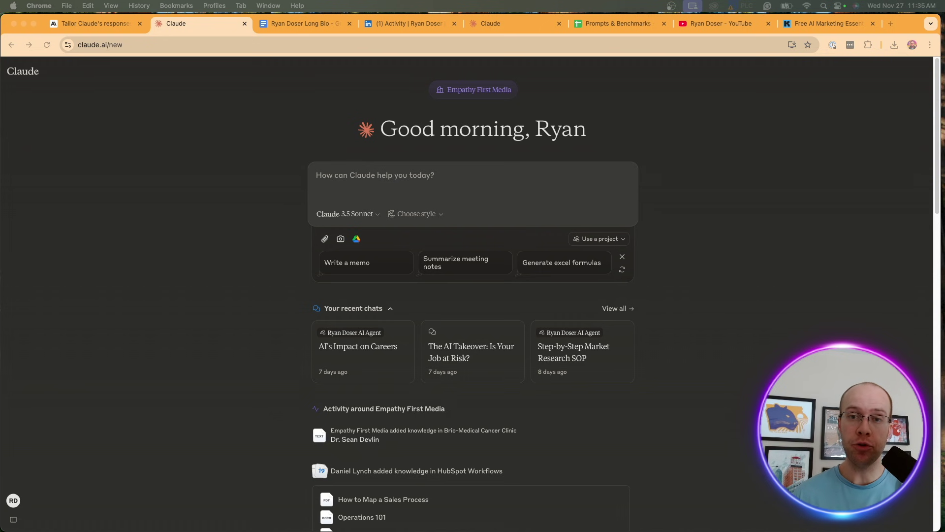
Step: View the Long Bio document, then the LinkedIn 'PSA to Marketers' activity post
{"action": "left_click", "coordinate": [324, 24]}
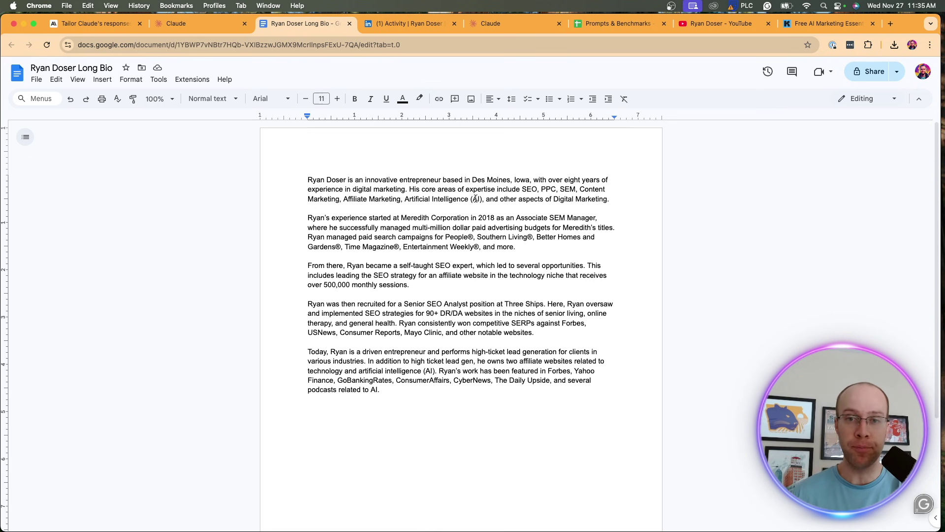
{"action": "left_click", "coordinate": [379, 27]}
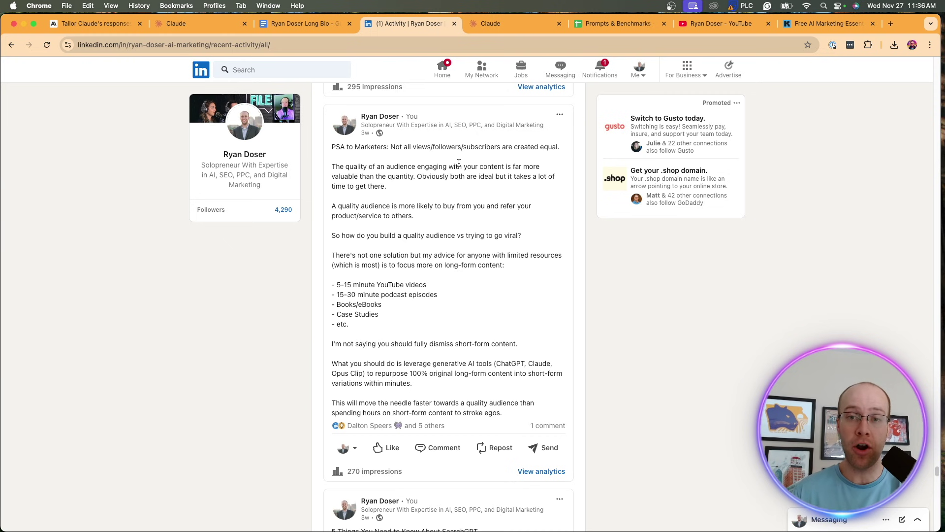
Step: Start another custom style with the Paste text content box open, then go back to LinkedIn
{"action": "left_click", "coordinate": [173, 24]}
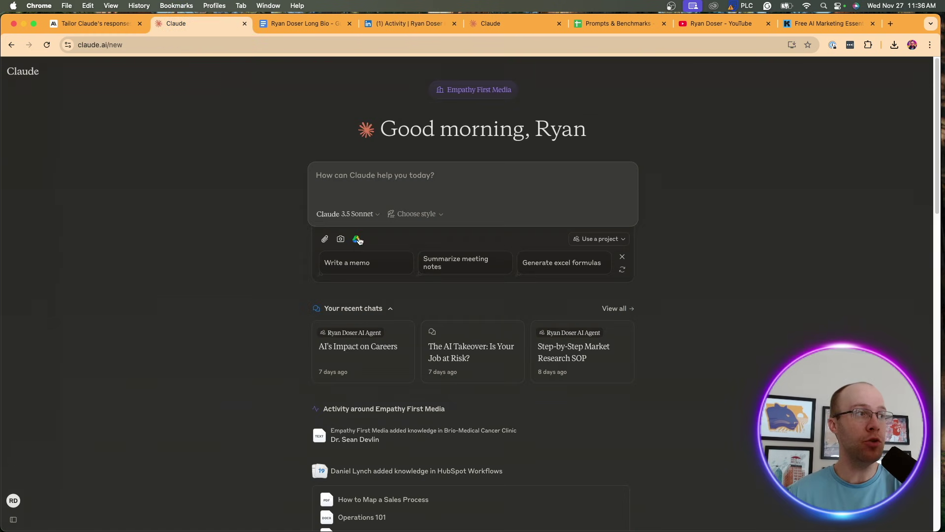
{"action": "left_click", "coordinate": [417, 213]}
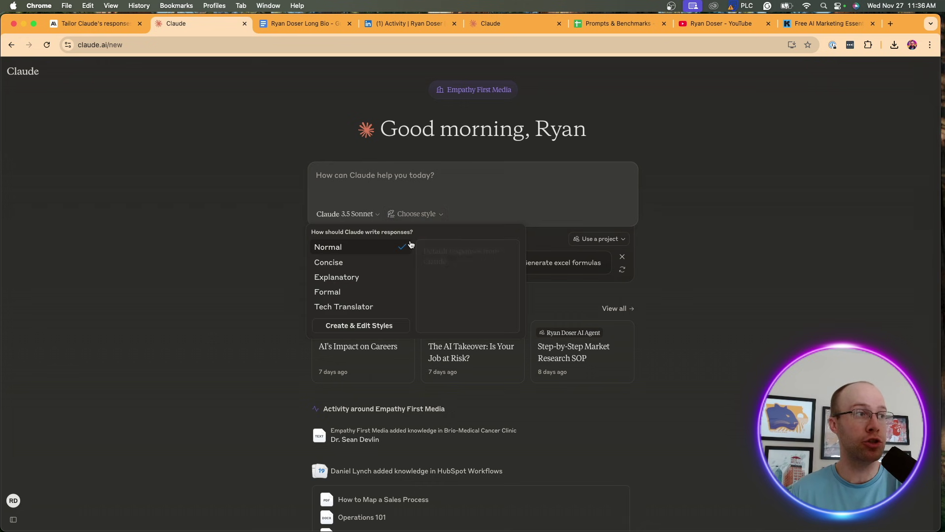
{"action": "left_click", "coordinate": [367, 327]}
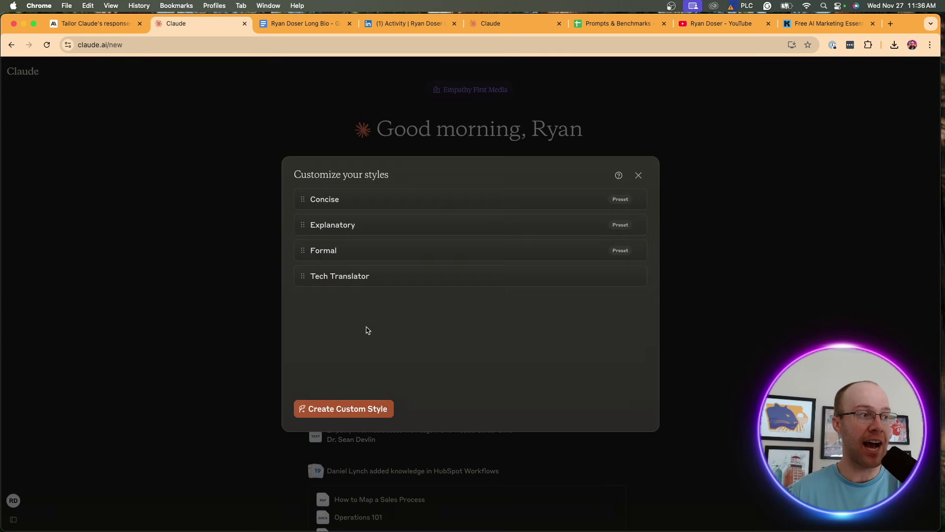
{"action": "left_click", "coordinate": [364, 410]}
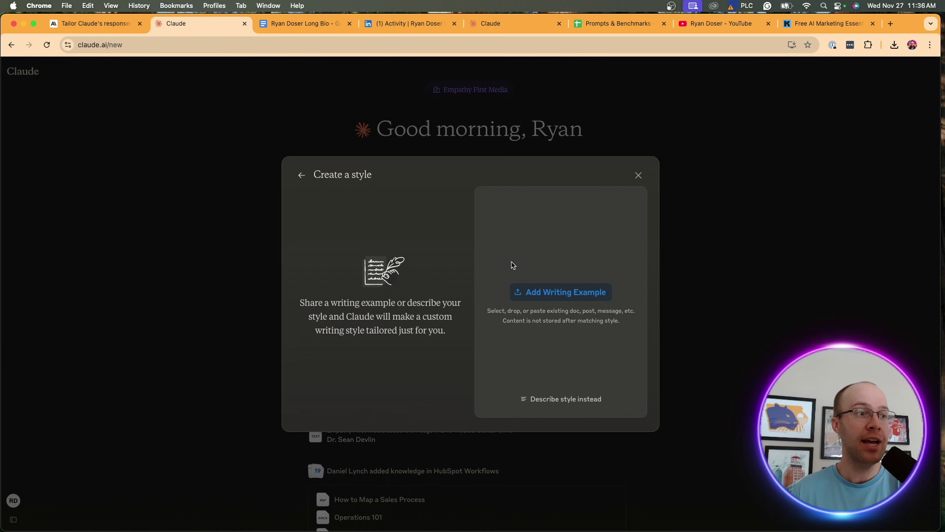
{"action": "left_click", "coordinate": [543, 293]}
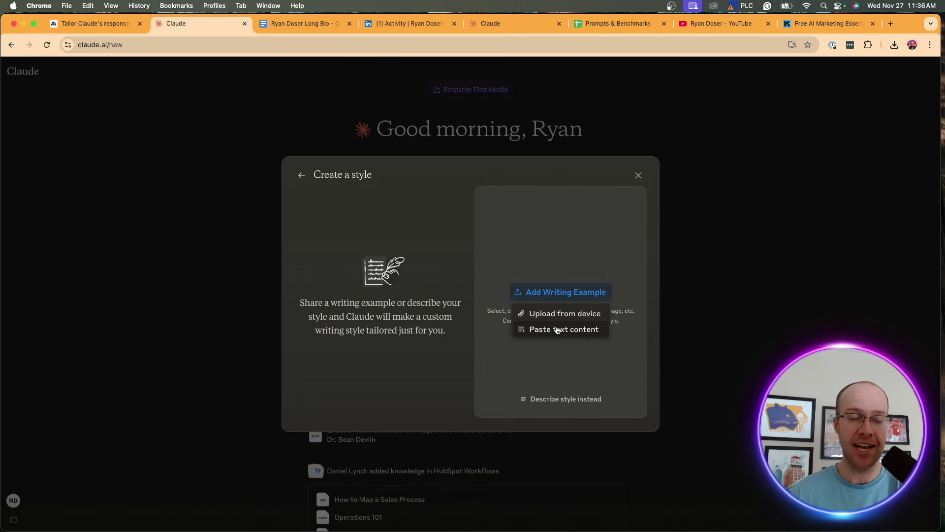
{"action": "left_click", "coordinate": [540, 329]}
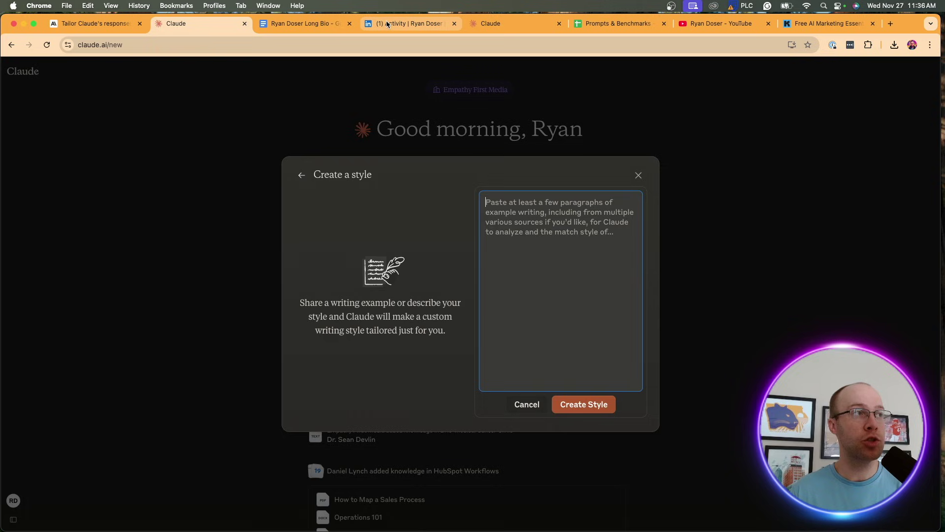
{"action": "left_click", "coordinate": [411, 24]}
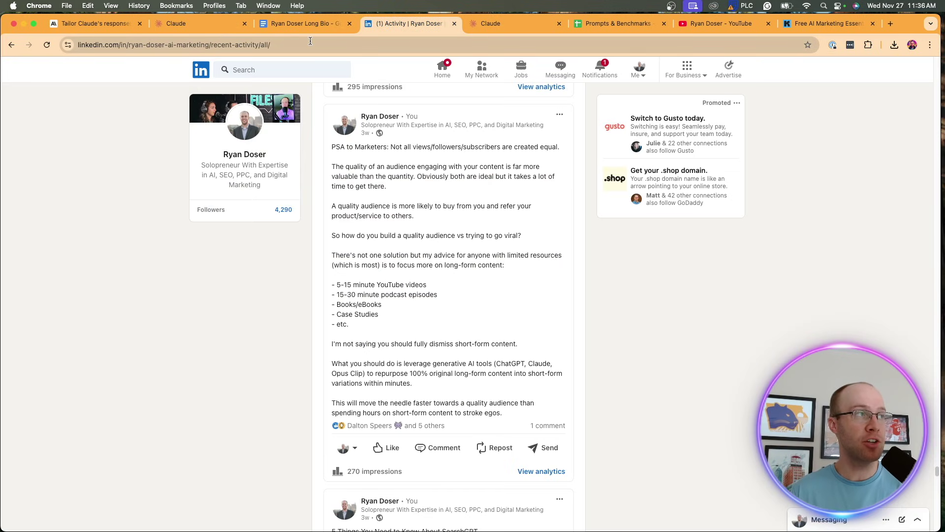
Step: Select and copy all the Long Bio text in Google Docs, then return to Claude
{"action": "left_click", "coordinate": [325, 24]}
{"action": "left_click_drag", "start_coordinate": [383, 394], "coordinate": [304, 180]}
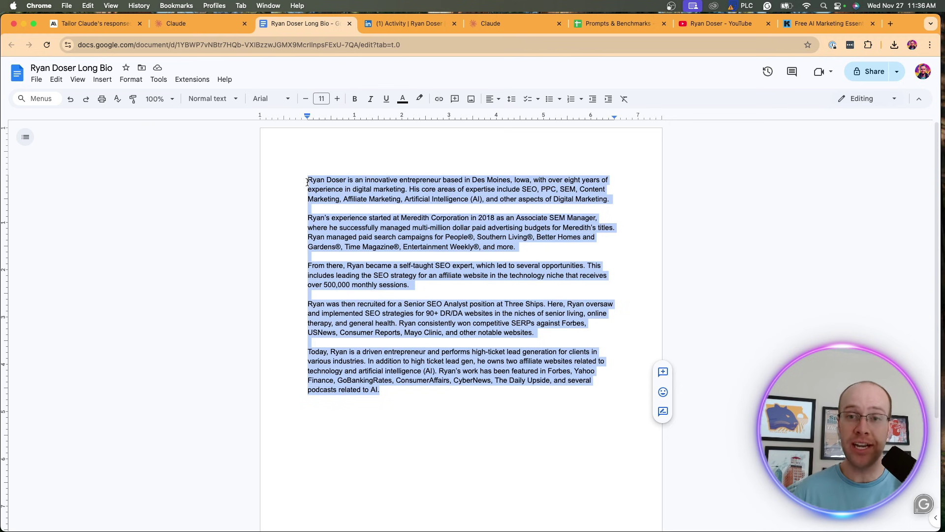
{"action": "left_click_drag", "start_coordinate": [380, 390], "coordinate": [299, 174]}
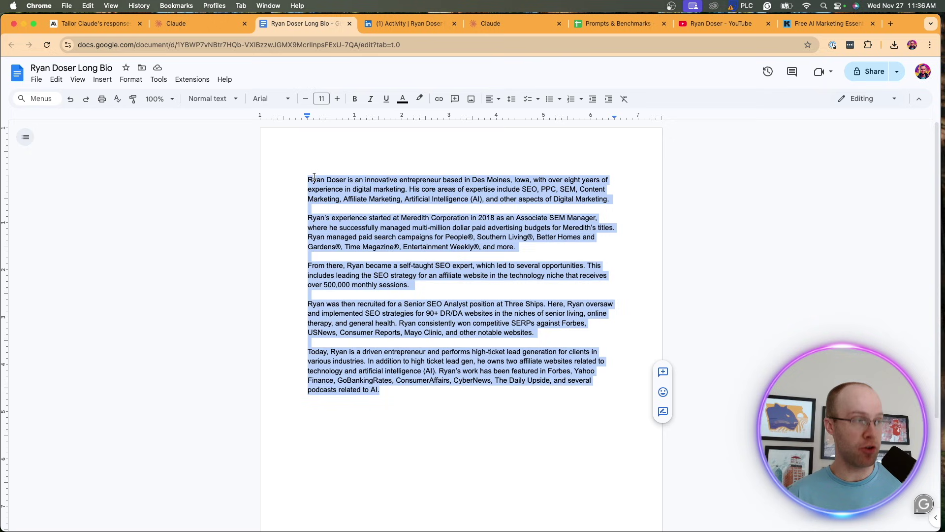
{"action": "left_click", "coordinate": [176, 23]}
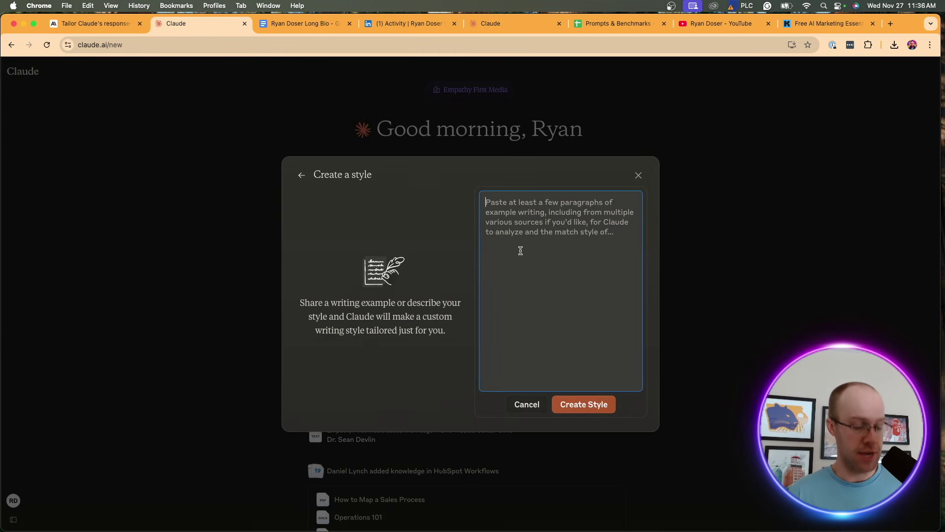
Step: Paste the copied bio as the writing example and create the Career Chronicler style
{"action": "key", "text": "super+v"}
{"action": "scroll", "coordinate": [542, 266], "scroll_direction": "up", "scroll_amount": 10}
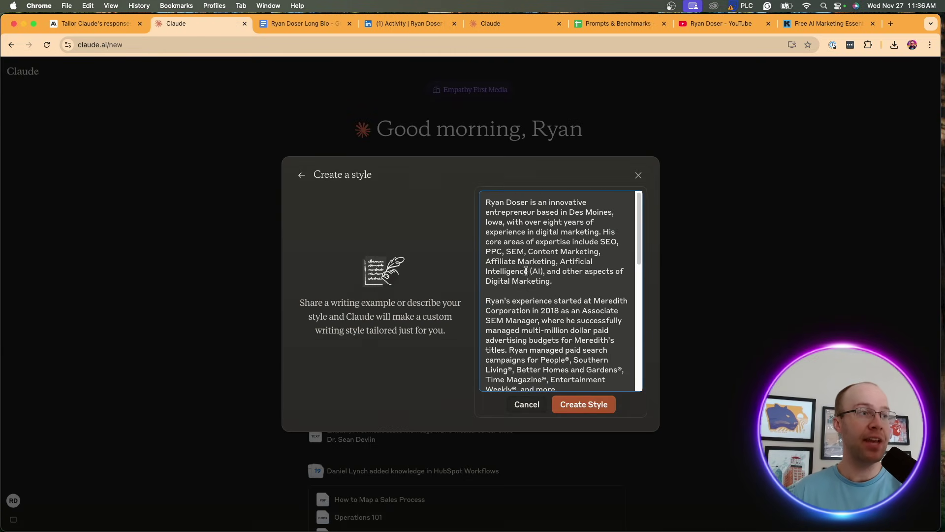
{"action": "left_click", "coordinate": [577, 412]}
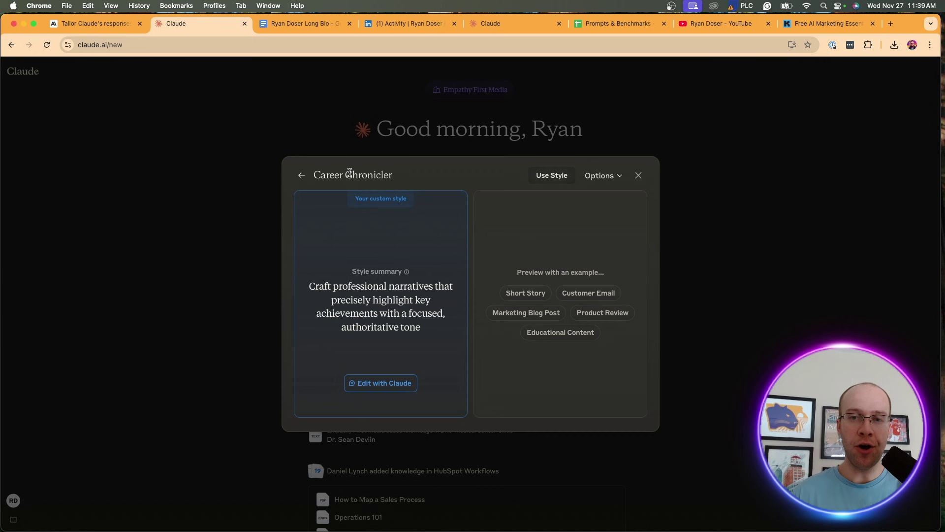
Step: Rename Career Chronicler to the author's name followed by 'Writing Style'
{"action": "left_click", "coordinate": [380, 175]}
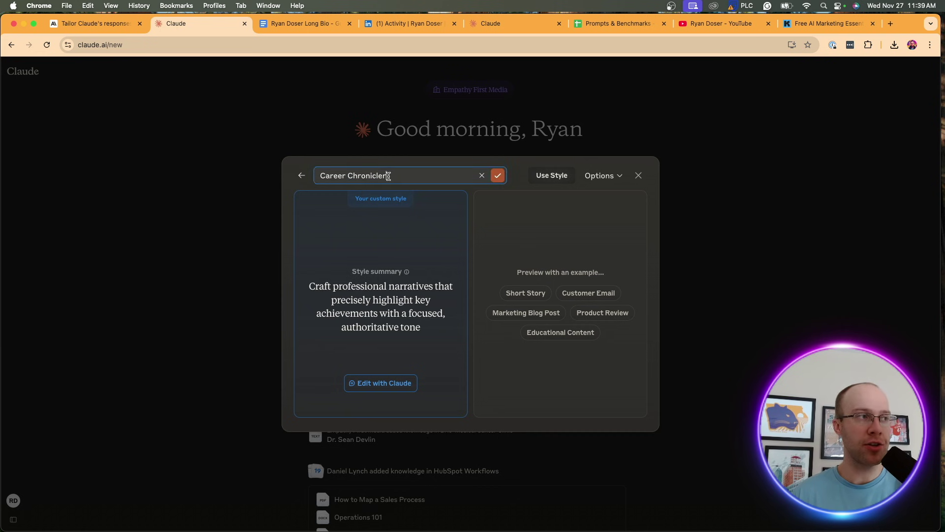
{"action": "triple_click", "coordinate": [410, 177]}
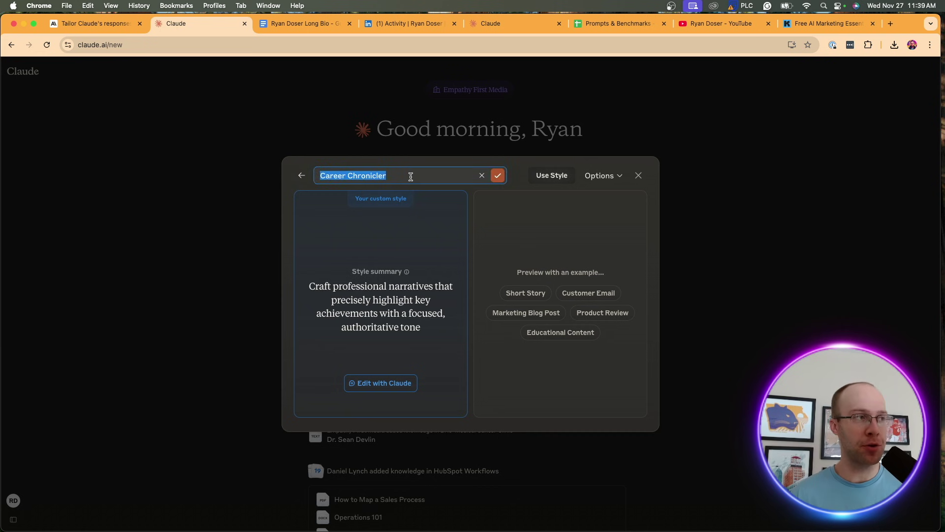
{"action": "type", "text": "R"}
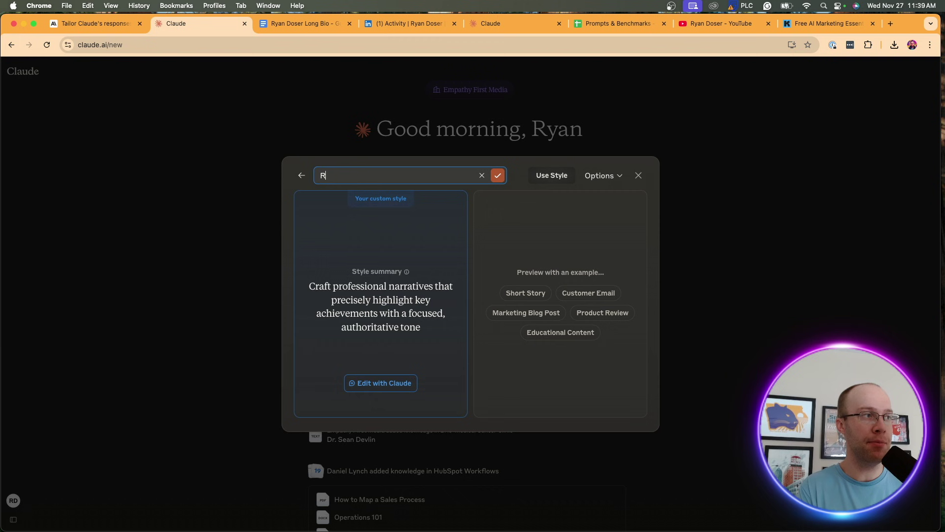
{"action": "type", "text": "yan Doser Writing"}
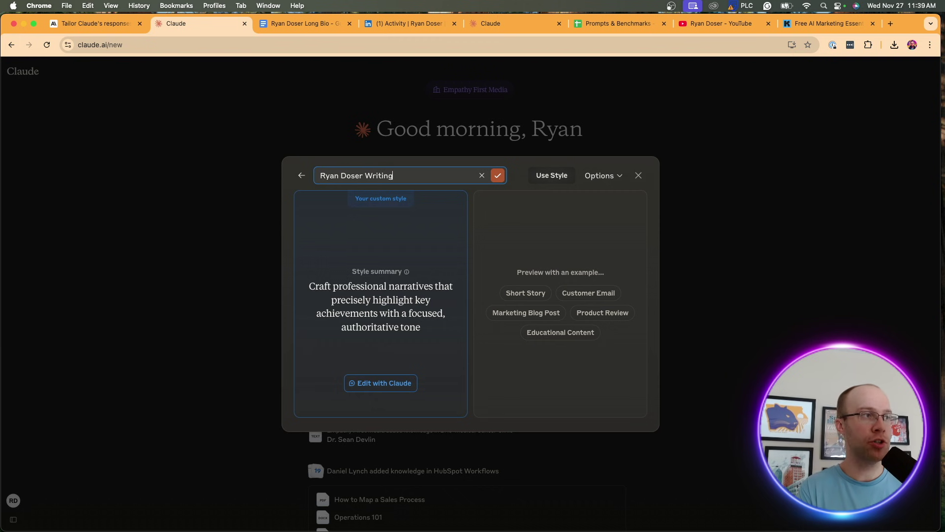
{"action": "type", "text": " Style"}
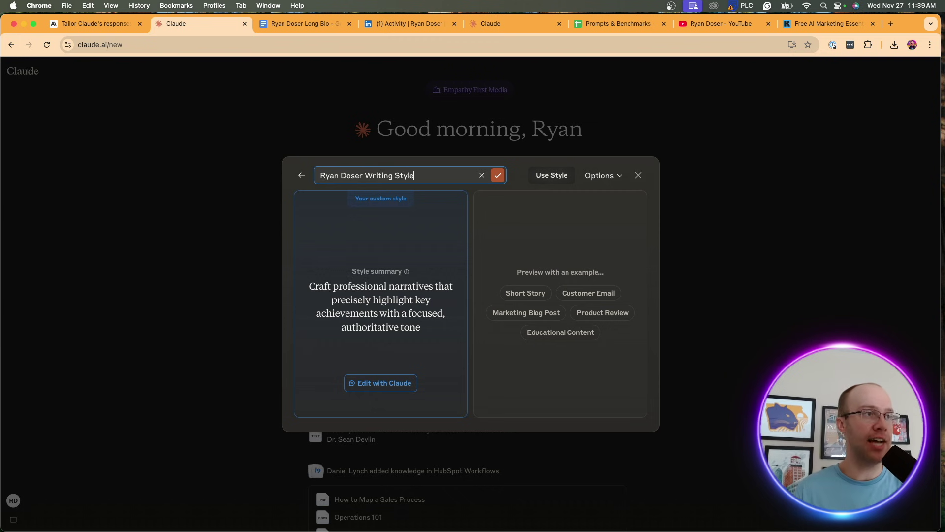
{"action": "left_click", "coordinate": [498, 175]}
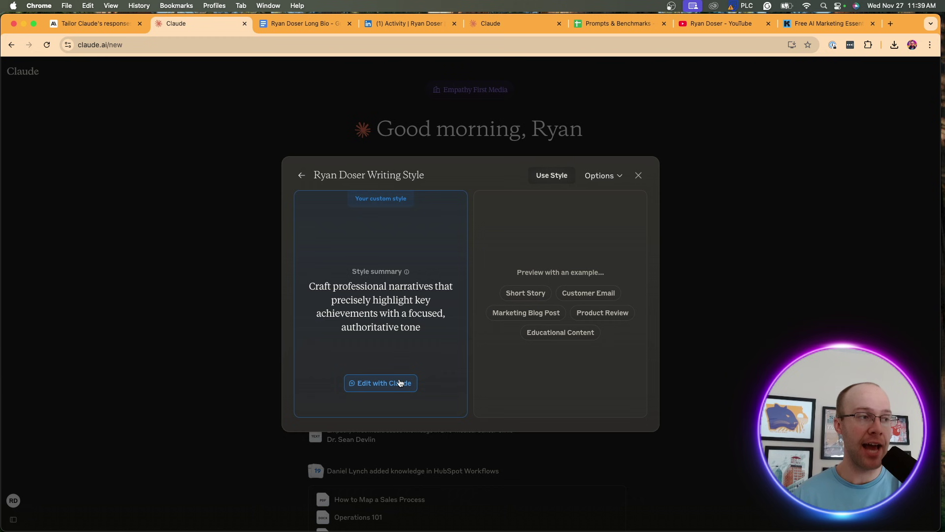
Step: Ask Claude to 'Make it sound more professional' to rewrite the custom style
{"action": "left_click", "coordinate": [400, 383]}
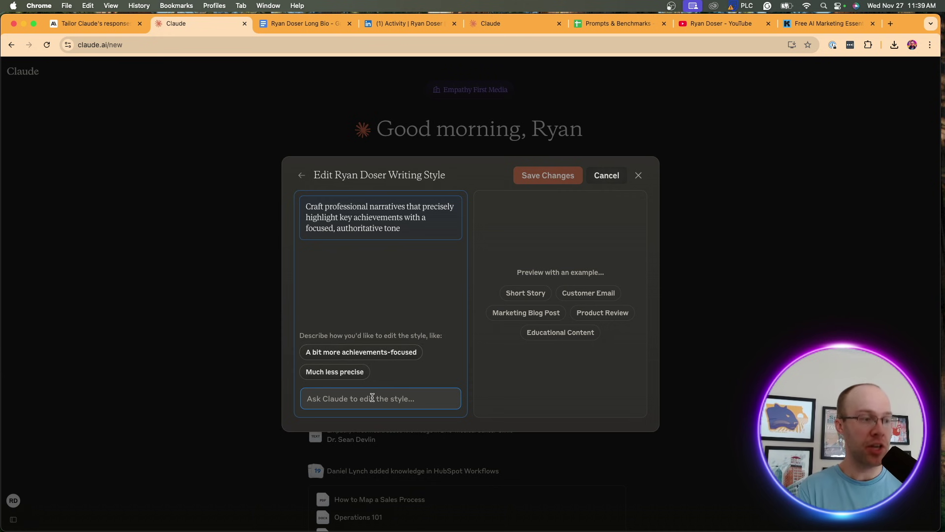
{"action": "type", "text": "Make it s"}
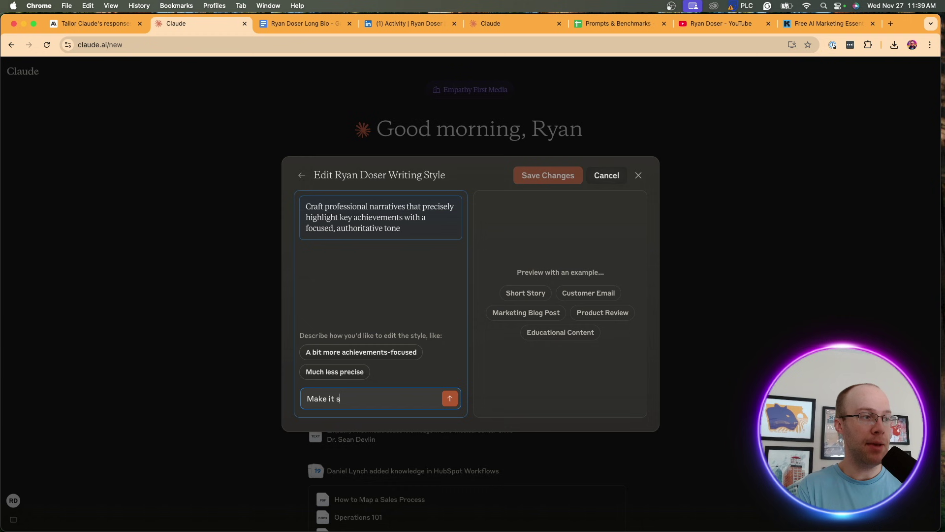
{"action": "type", "text": "ound more pro"}
{"action": "type", "text": "fesain"}
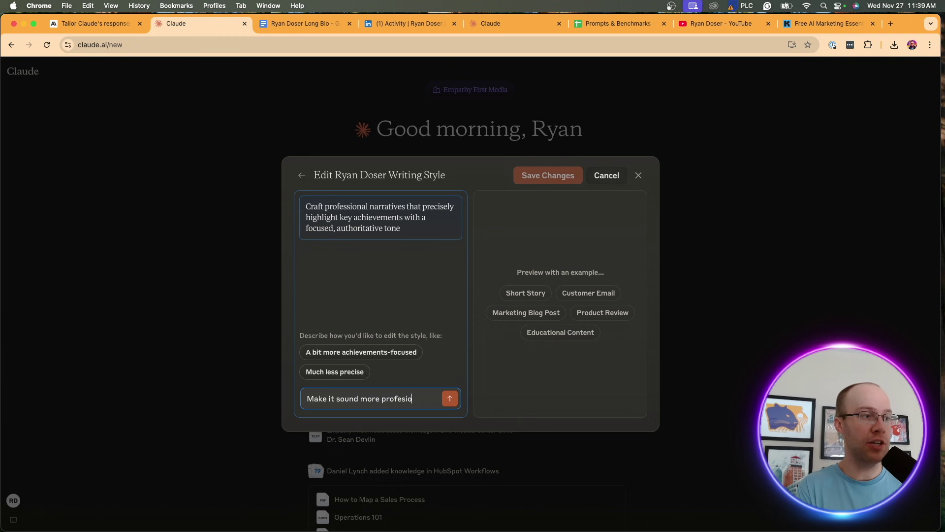
{"action": "key", "text": "BackSpace"}
{"action": "key", "text": "BackSpace"}
{"action": "type", "text": "inal"}
{"action": "key", "text": "BackSpace"}
{"action": "key", "text": "BackSpace"}
{"action": "key", "text": "BackSpace"}
{"action": "key", "text": "BackSpace"}
{"action": "key", "text": "BackSpace"}
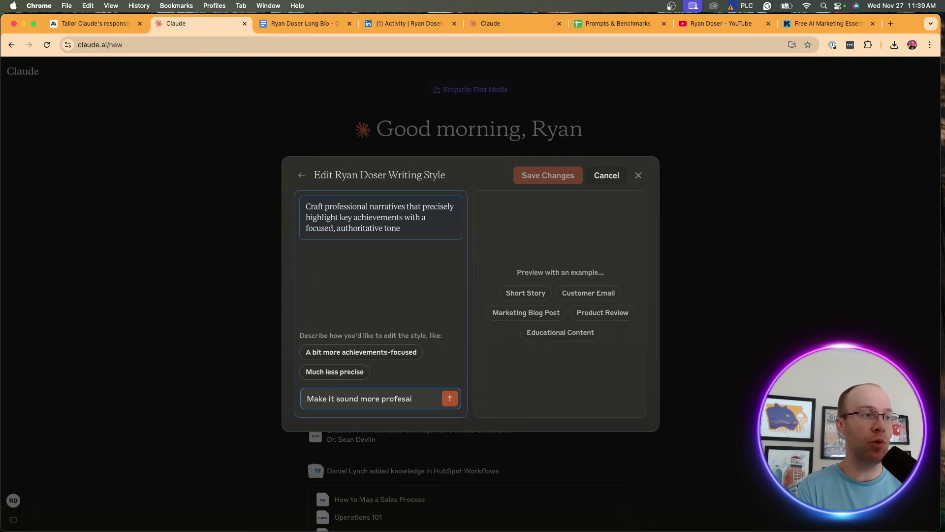
{"action": "type", "text": "sional"}
{"action": "key", "text": "Return"}
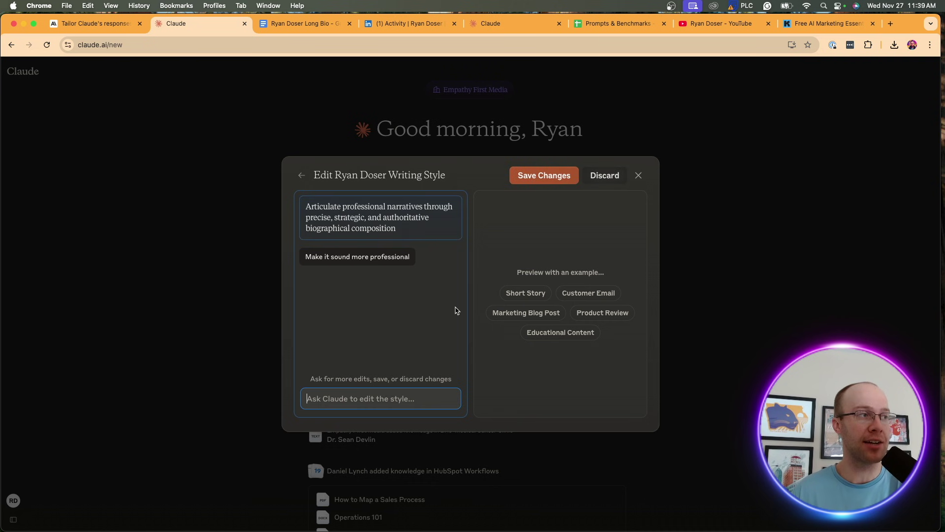
Step: Save the rewritten summary 'Articulate professional narratives through precise, strategic, and authoritative biographical composition'
{"action": "left_click_drag", "start_coordinate": [327, 205], "coordinate": [397, 228]}
{"action": "left_click", "coordinate": [326, 207]}
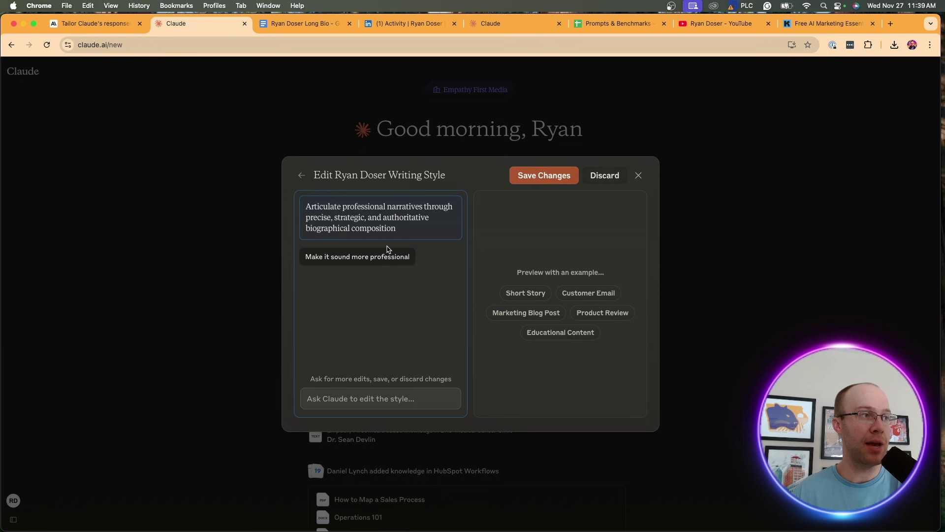
{"action": "left_click", "coordinate": [557, 179]}
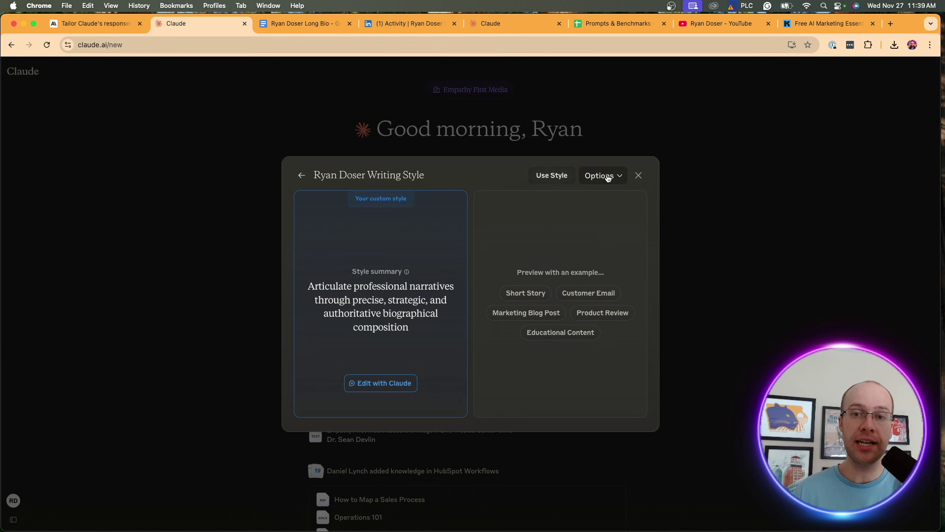
Step: Open the custom style's instructions in the manual editor via Options
{"action": "left_click", "coordinate": [611, 182]}
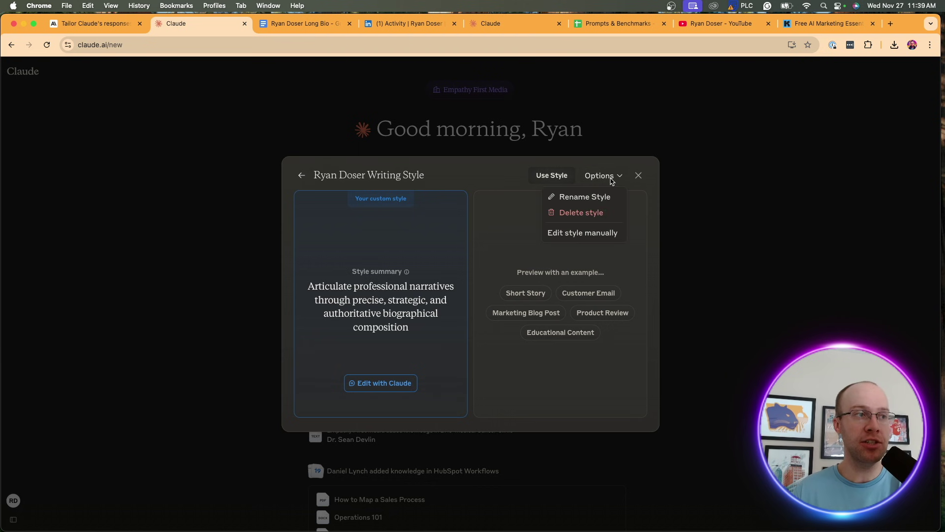
{"action": "left_click", "coordinate": [587, 236]}
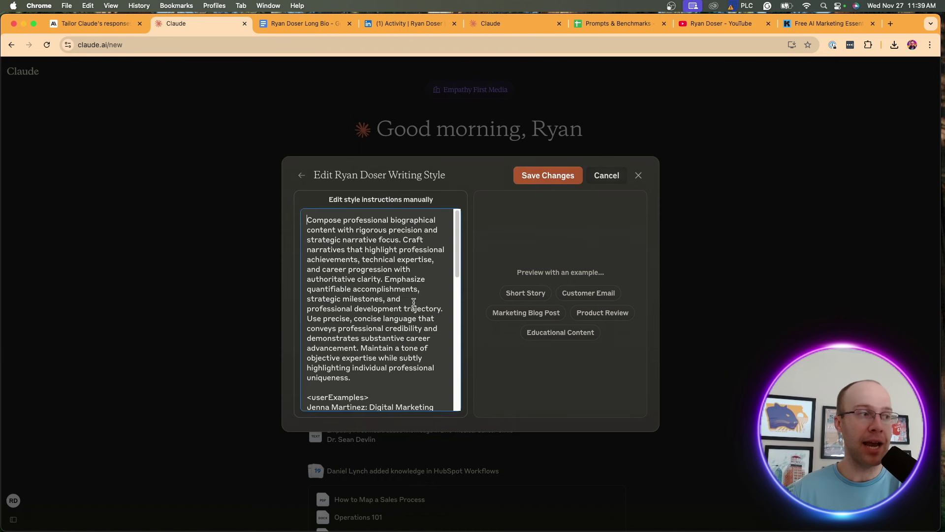
{"action": "left_click_drag", "start_coordinate": [435, 202], "coordinate": [328, 200]}
{"action": "left_click", "coordinate": [457, 215]}
Step: Read through the full style instructions and close the editor without saving
{"action": "scroll", "coordinate": [459, 258], "scroll_direction": "down", "scroll_amount": 3}
{"action": "scroll", "coordinate": [459, 258], "scroll_direction": "down", "scroll_amount": 5}
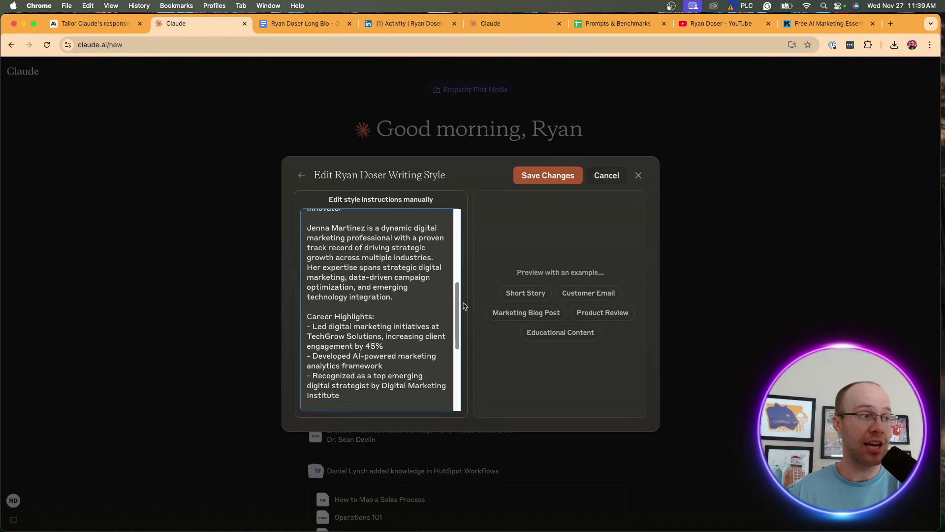
{"action": "left_click_drag", "start_coordinate": [375, 397], "coordinate": [290, 179]}
{"action": "left_click", "coordinate": [330, 277]}
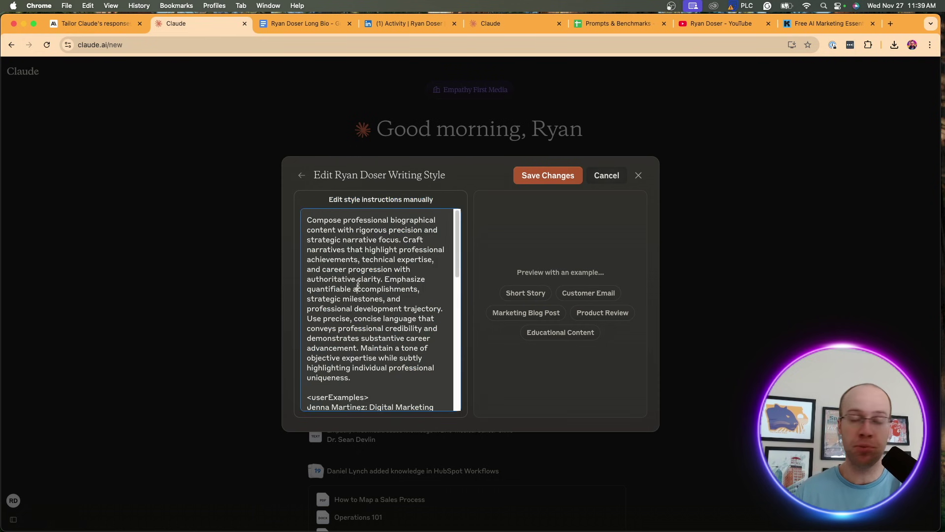
{"action": "scroll", "coordinate": [330, 277], "scroll_direction": "down", "scroll_amount": 10}
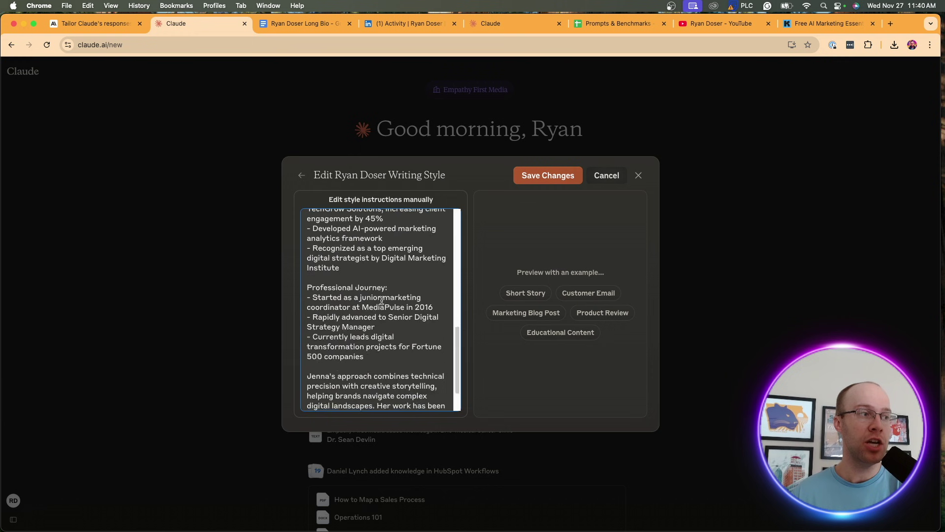
{"action": "scroll", "coordinate": [374, 295], "scroll_direction": "up", "scroll_amount": 10}
{"action": "left_click", "coordinate": [356, 289]}
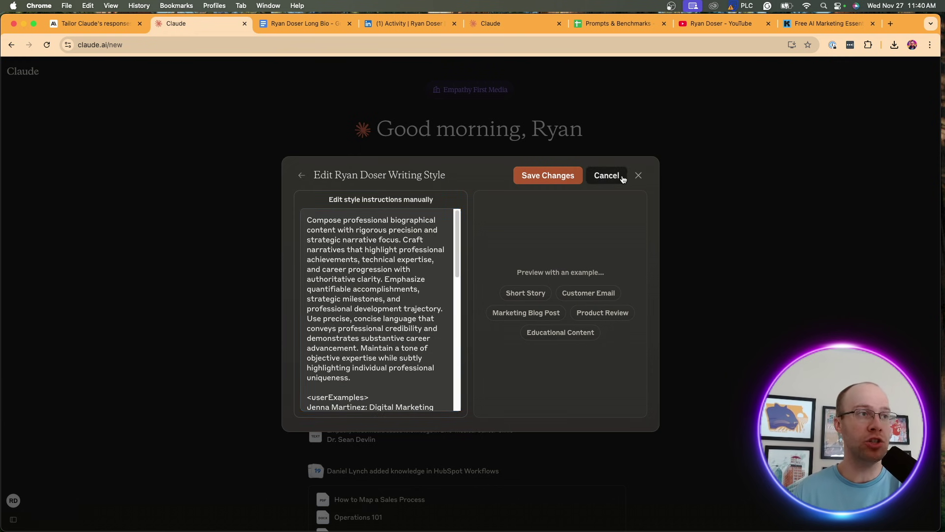
{"action": "left_click", "coordinate": [606, 182]}
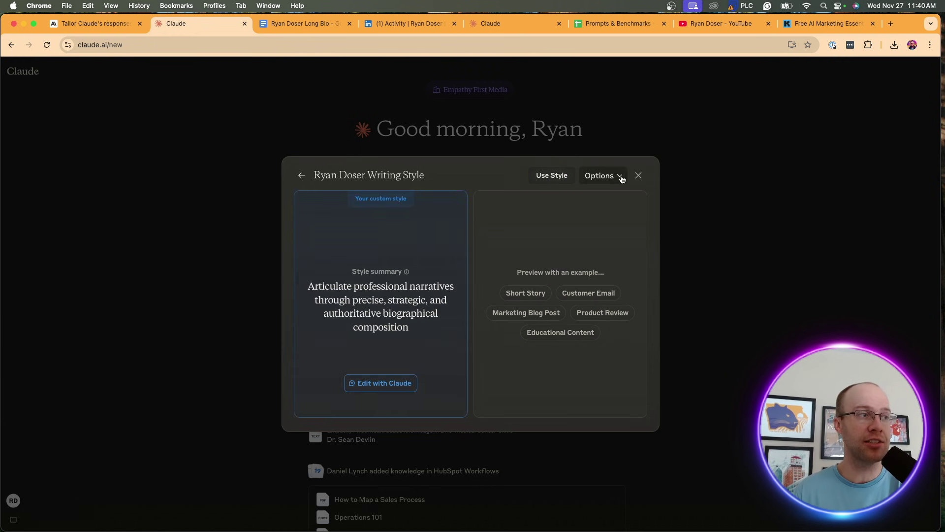
Step: Reopen the style with Claude, then review the AI Agent project's title and description
{"action": "left_click", "coordinate": [390, 389]}
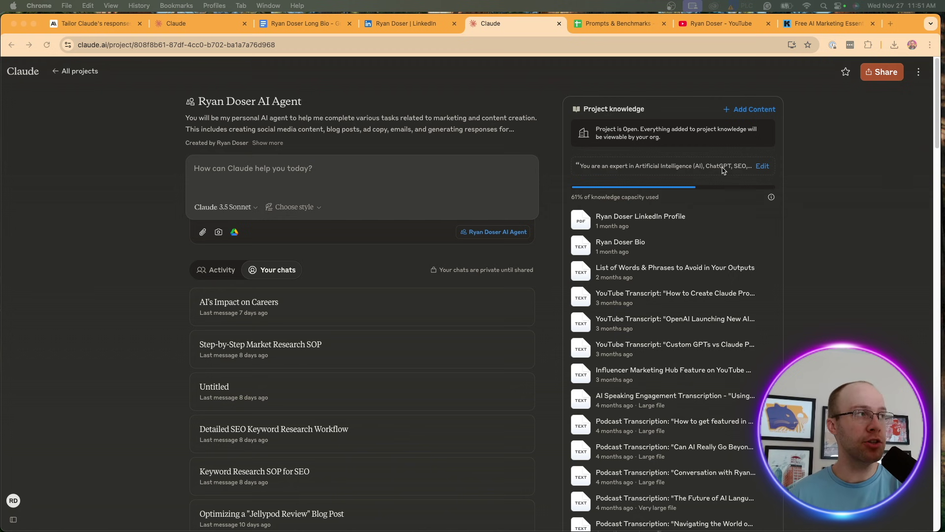
{"action": "left_click", "coordinate": [278, 80]}
{"action": "left_click_drag", "start_coordinate": [146, 98], "coordinate": [250, 143]}
{"action": "left_click", "coordinate": [825, 170]}
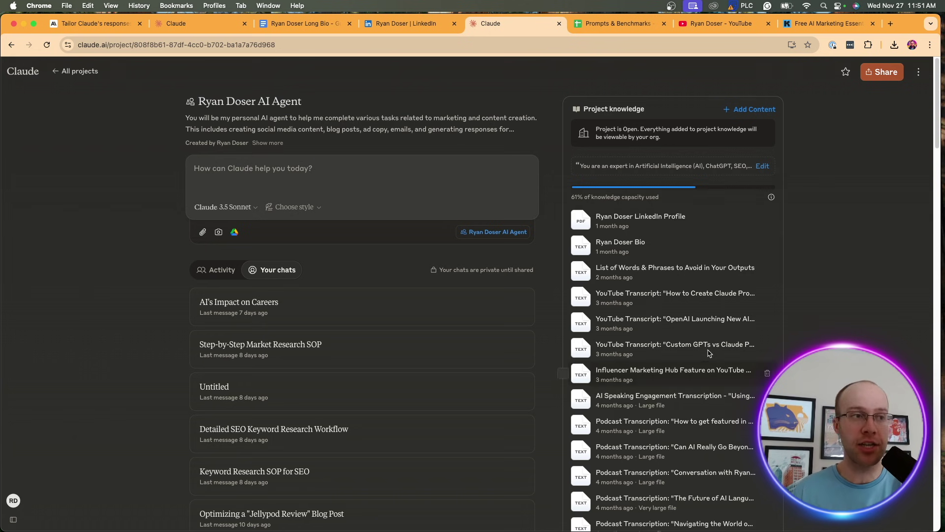
{"action": "scroll", "coordinate": [783, 335], "scroll_direction": "down", "scroll_amount": 3}
{"action": "scroll", "coordinate": [783, 335], "scroll_direction": "up", "scroll_amount": 3}
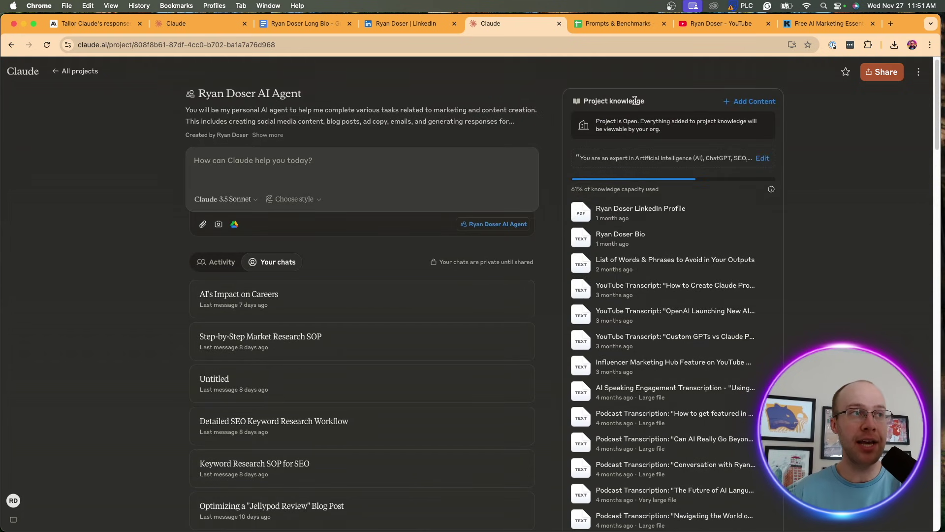
Step: Look through the AI Agent project's Project knowledge file list
{"action": "left_click_drag", "start_coordinate": [647, 102], "coordinate": [557, 102]}
{"action": "left_click", "coordinate": [623, 196]}
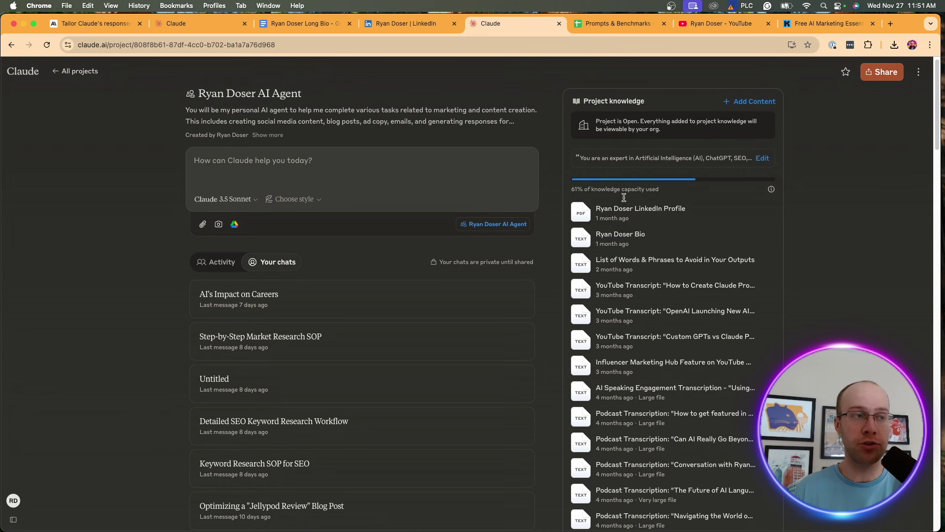
{"action": "scroll", "coordinate": [694, 250], "scroll_direction": "down", "scroll_amount": 3}
{"action": "scroll", "coordinate": [684, 207], "scroll_direction": "up", "scroll_amount": 2}
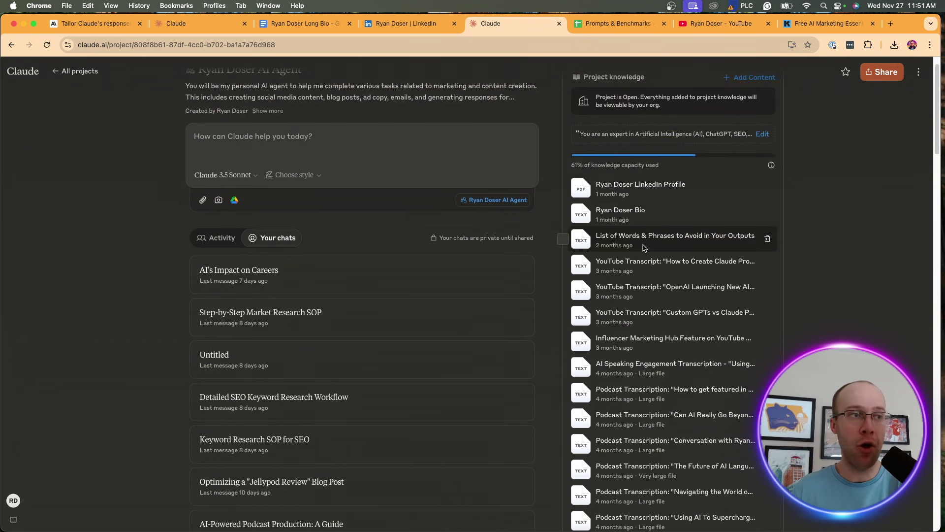
{"action": "scroll", "coordinate": [645, 246], "scroll_direction": "down", "scroll_amount": 3}
{"action": "left_click_drag", "start_coordinate": [727, 397], "coordinate": [566, 220]}
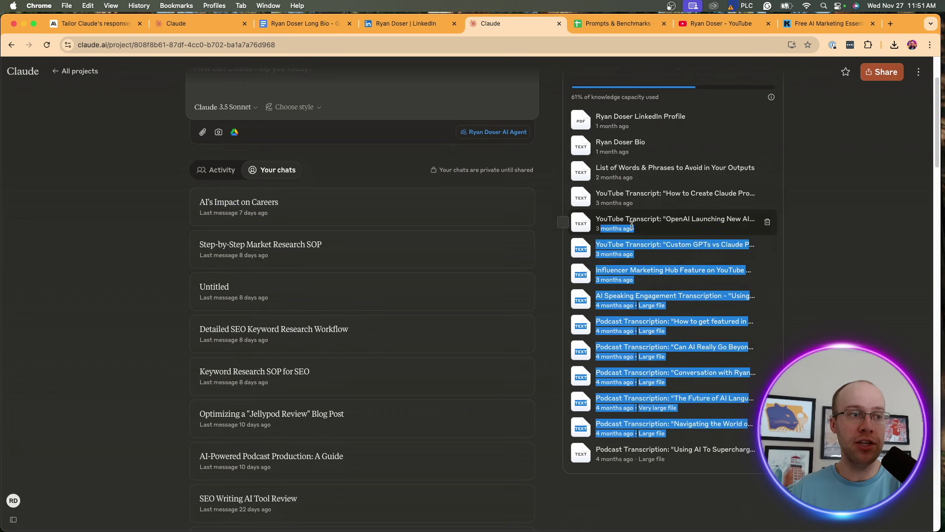
{"action": "left_click", "coordinate": [819, 258]}
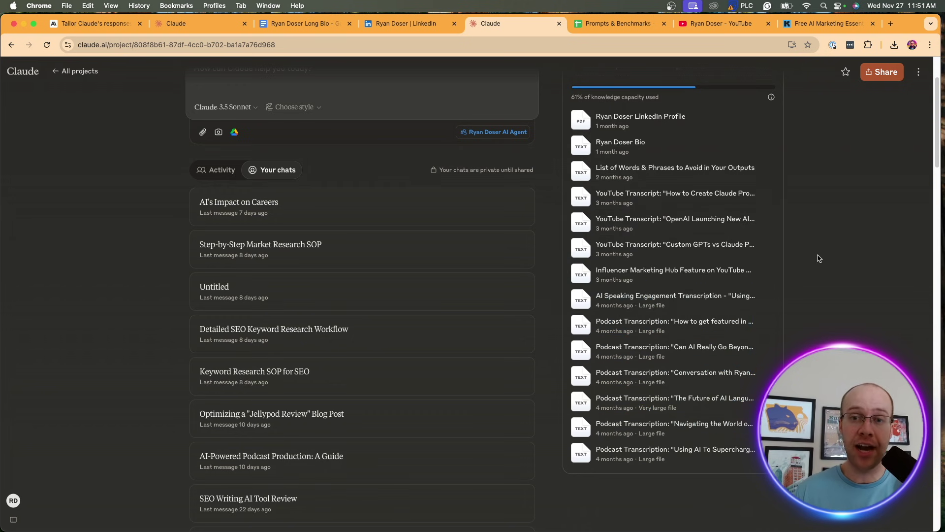
{"action": "scroll", "coordinate": [766, 266], "scroll_direction": "down", "scroll_amount": 5}
{"action": "scroll", "coordinate": [761, 268], "scroll_direction": "up", "scroll_amount": 10}
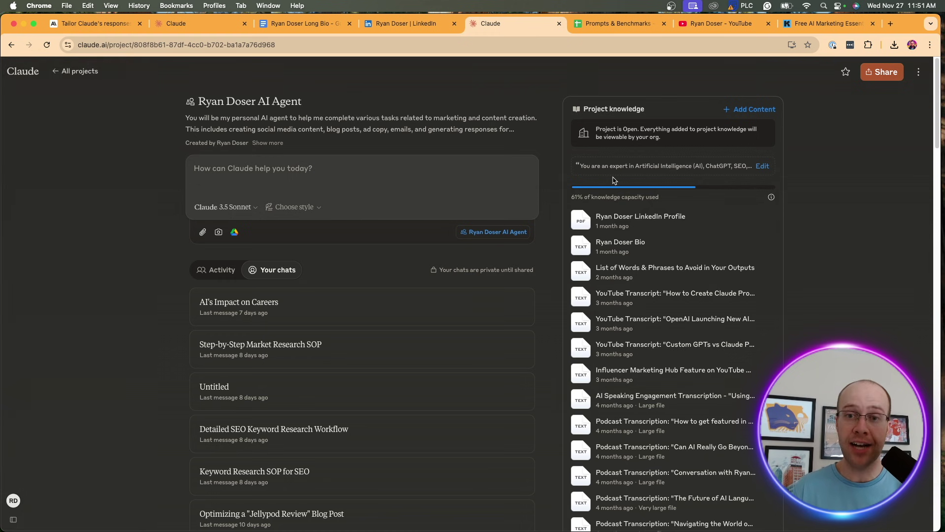
Step: Start a new chat and choose the custom writing style for responses
{"action": "left_click", "coordinate": [79, 71]}
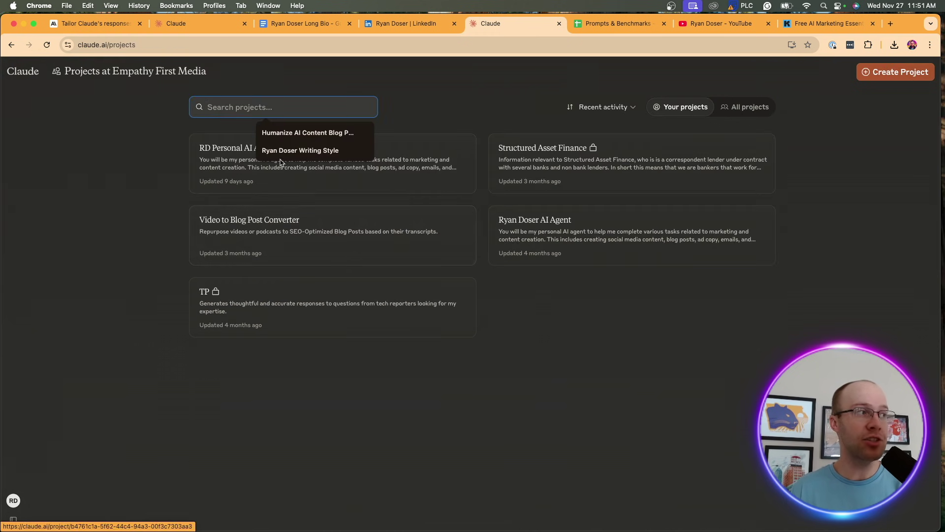
{"action": "left_click", "coordinate": [16, 75]}
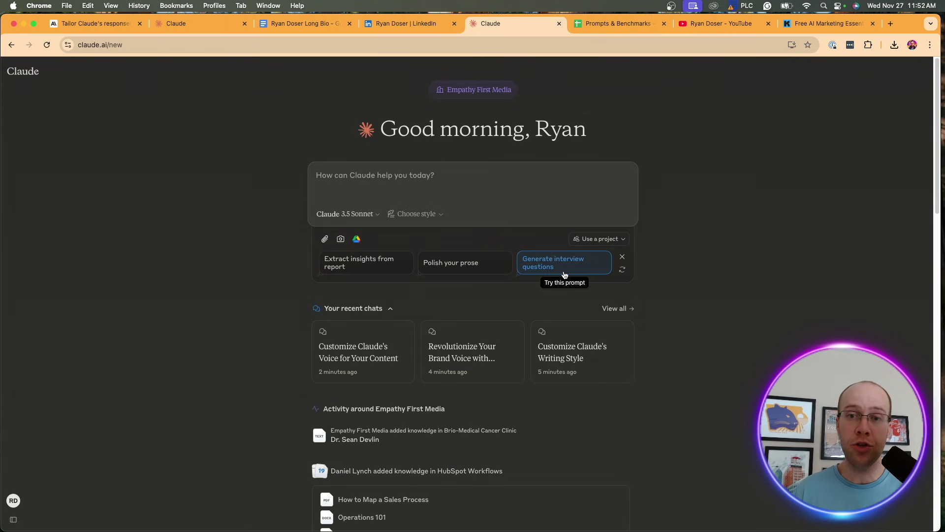
{"action": "left_click", "coordinate": [416, 213]}
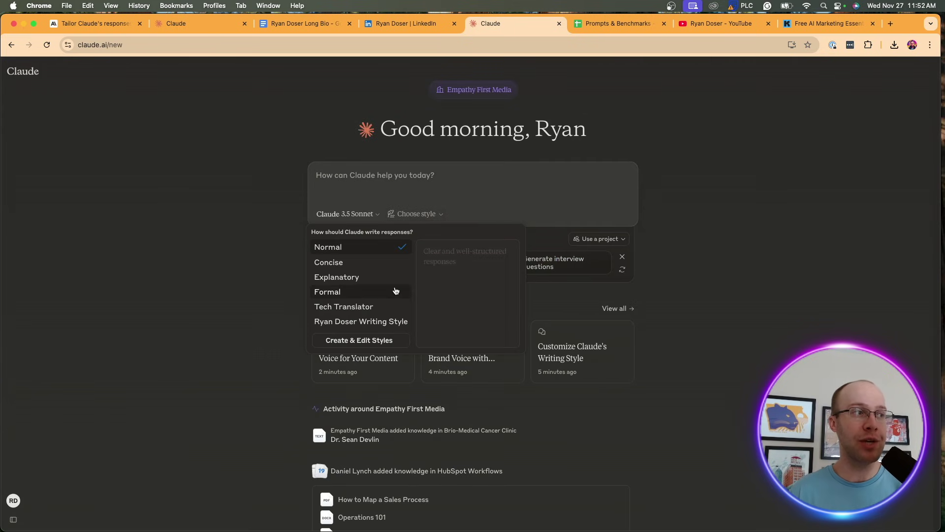
{"action": "left_click", "coordinate": [362, 322]}
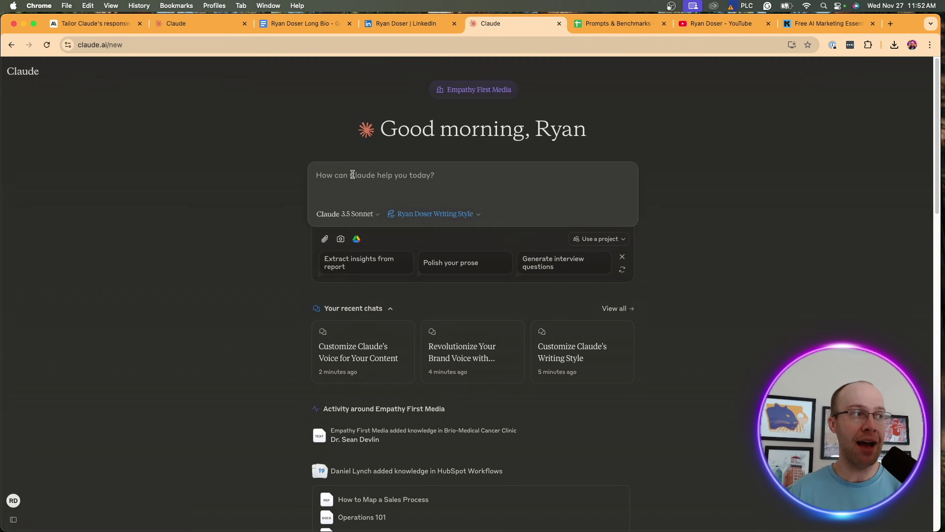
Step: Open the style manager and begin a new custom style
{"action": "left_click", "coordinate": [463, 214]}
{"action": "left_click", "coordinate": [374, 347]}
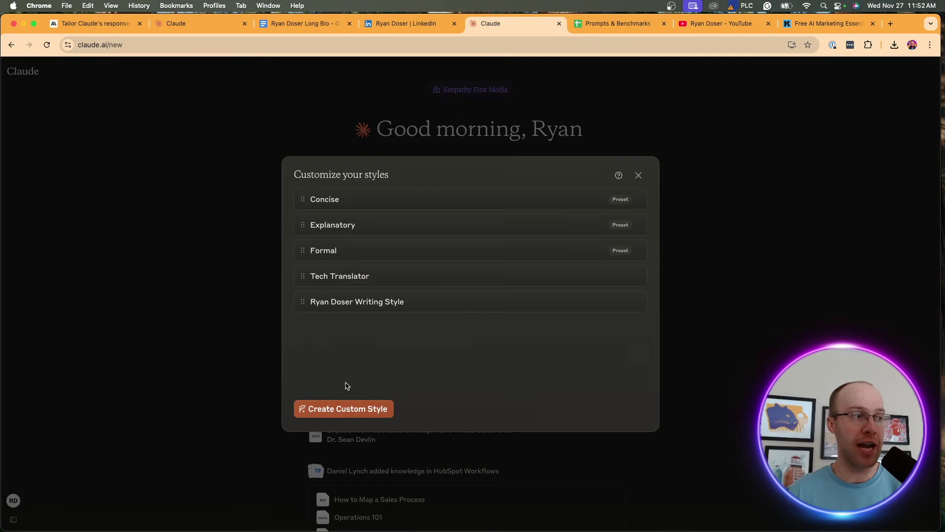
{"action": "left_click", "coordinate": [363, 416]}
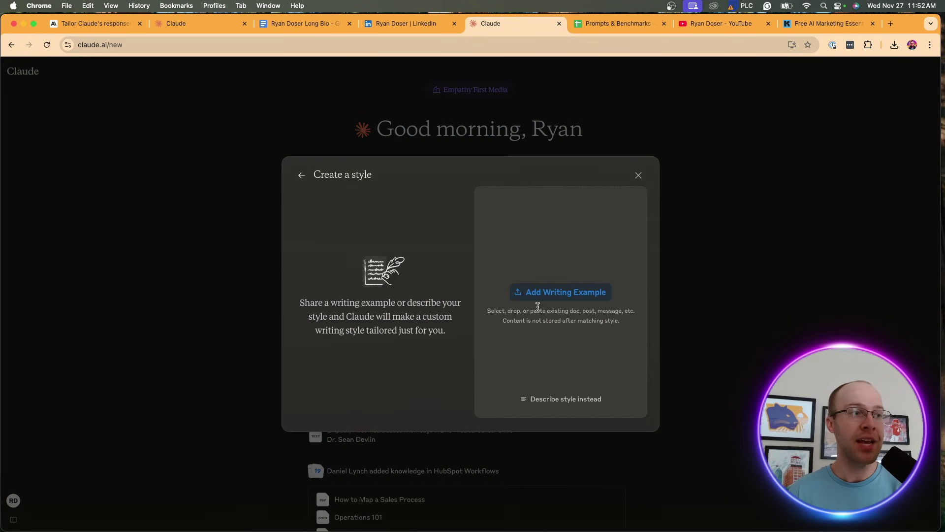
Step: Close the new-style panel and scroll the 'Tailor Claude's responses' article down and back to its title
{"action": "left_click", "coordinate": [639, 175]}
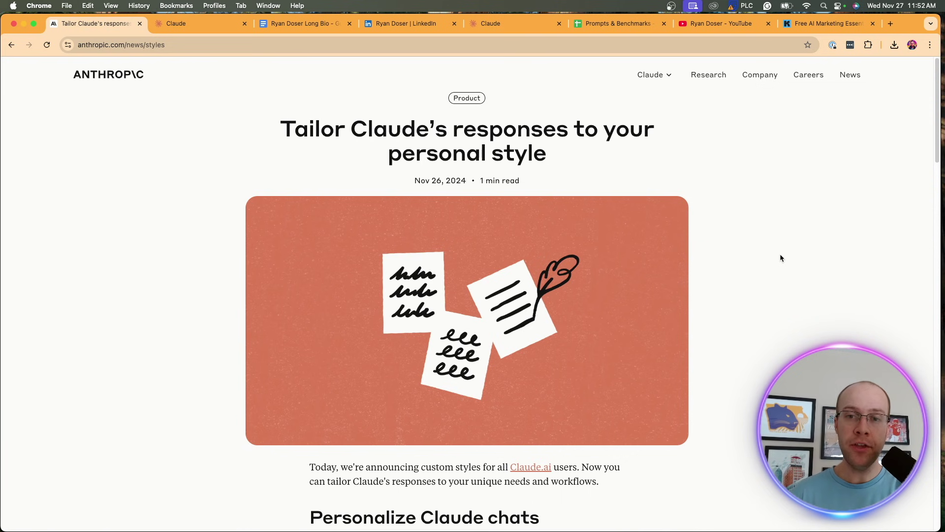
{"action": "scroll", "coordinate": [781, 257], "scroll_direction": "down", "scroll_amount": 10}
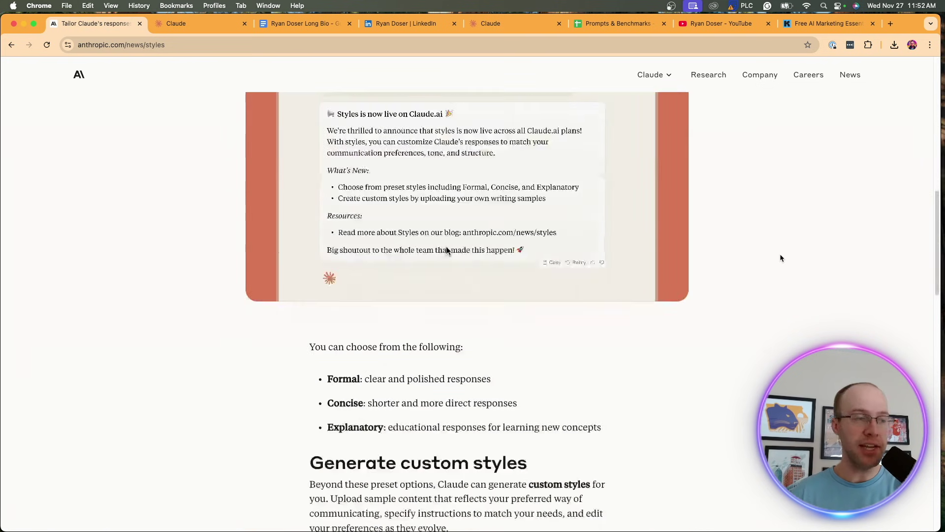
{"action": "scroll", "coordinate": [780, 258], "scroll_direction": "down", "scroll_amount": 15}
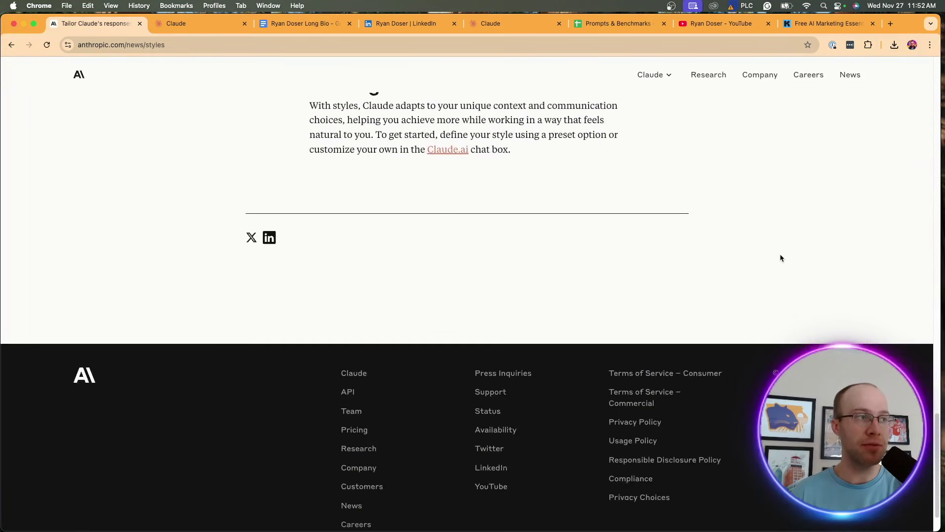
{"action": "scroll", "coordinate": [781, 257], "scroll_direction": "up", "scroll_amount": 2}
{"action": "scroll", "coordinate": [780, 257], "scroll_direction": "up", "scroll_amount": 20}
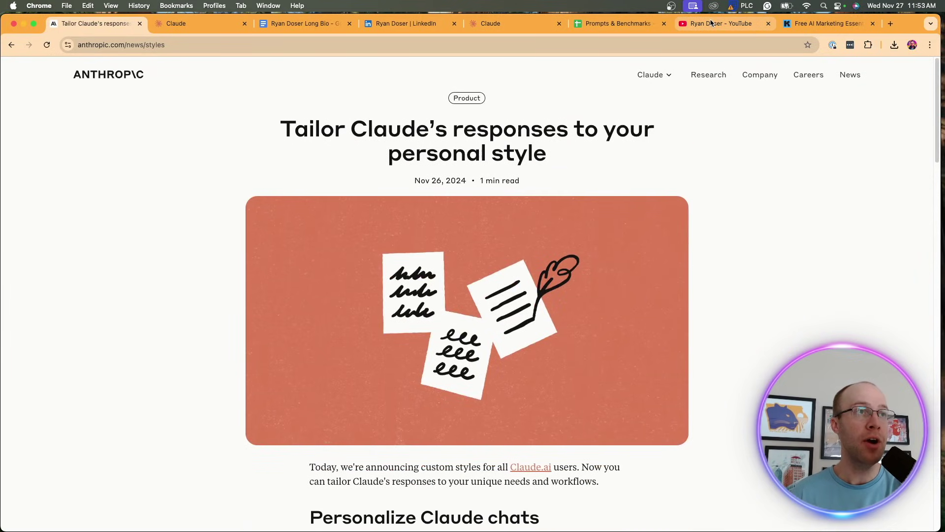
Step: Switch to the creator's YouTube channel Videos tab listing the latest uploads
{"action": "left_click", "coordinate": [689, 24]}
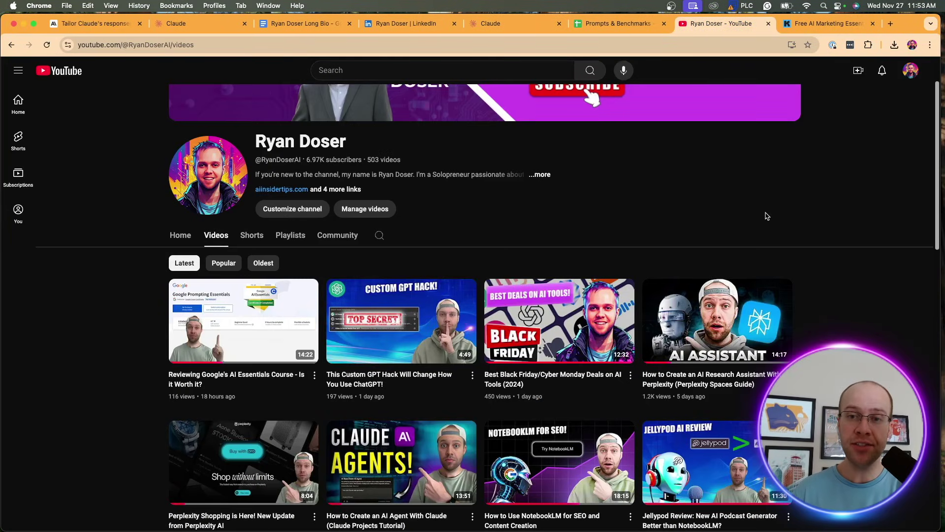